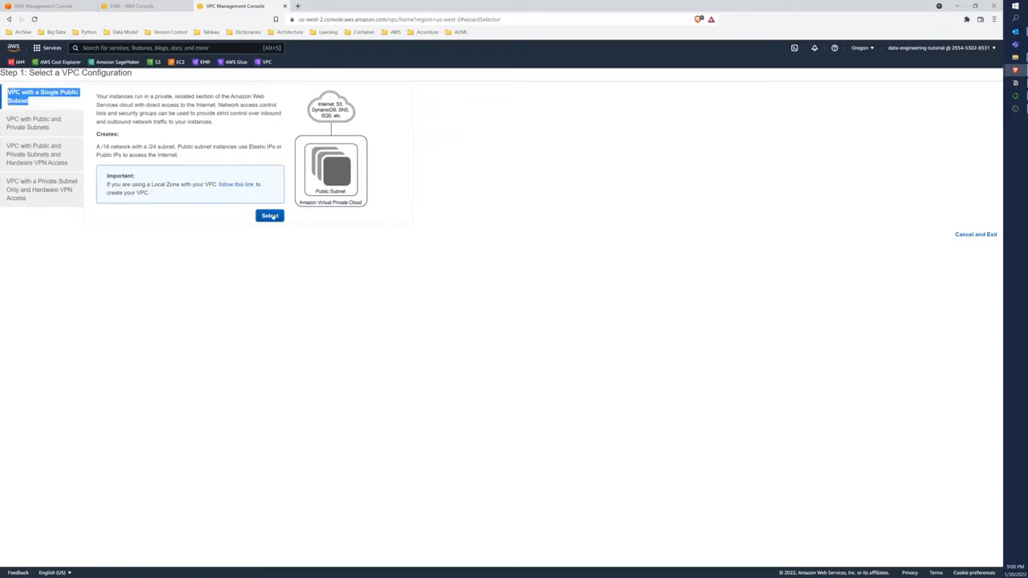
Choose the VPC configuration with a single public subnet and name the VPC vpc-data-engineering-tutorial
{"action": "left_click", "coordinate": [273, 217]}
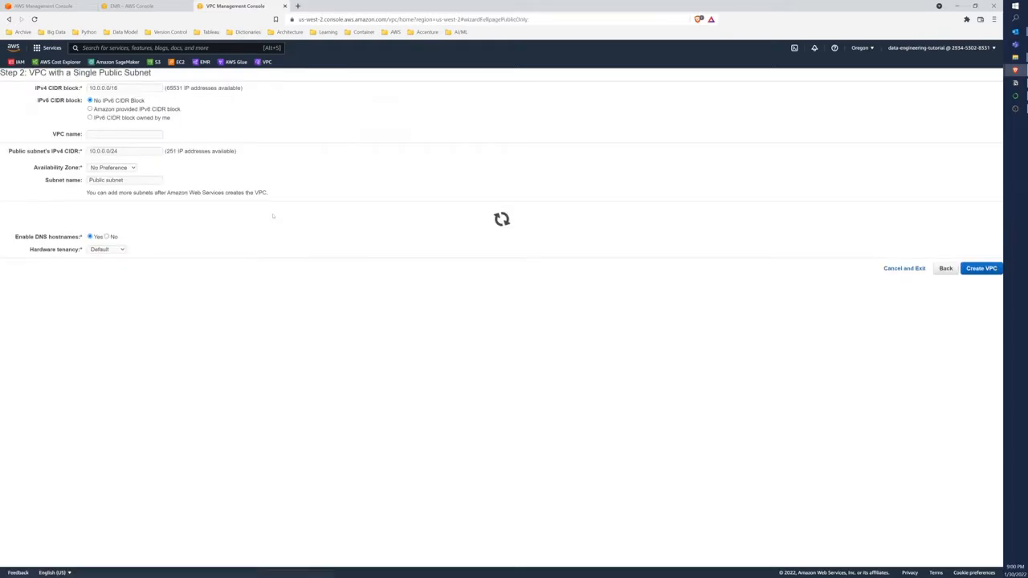
{"action": "left_click", "coordinate": [120, 134]}
{"action": "type", "text": "vpc"}
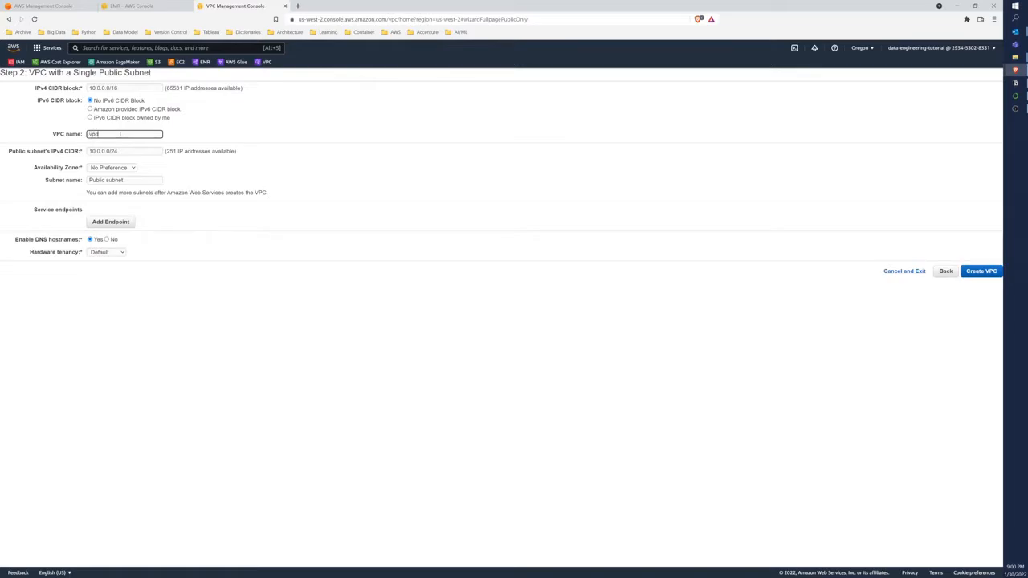
{"action": "type", "text": "-tata-engineering-tutorial"}
Name the public subnet sn-pub-data-engineering-tutorial, keeping its 10.0.0.0/24 CIDR block and no availability zone preference
{"action": "left_click", "coordinate": [122, 150]}
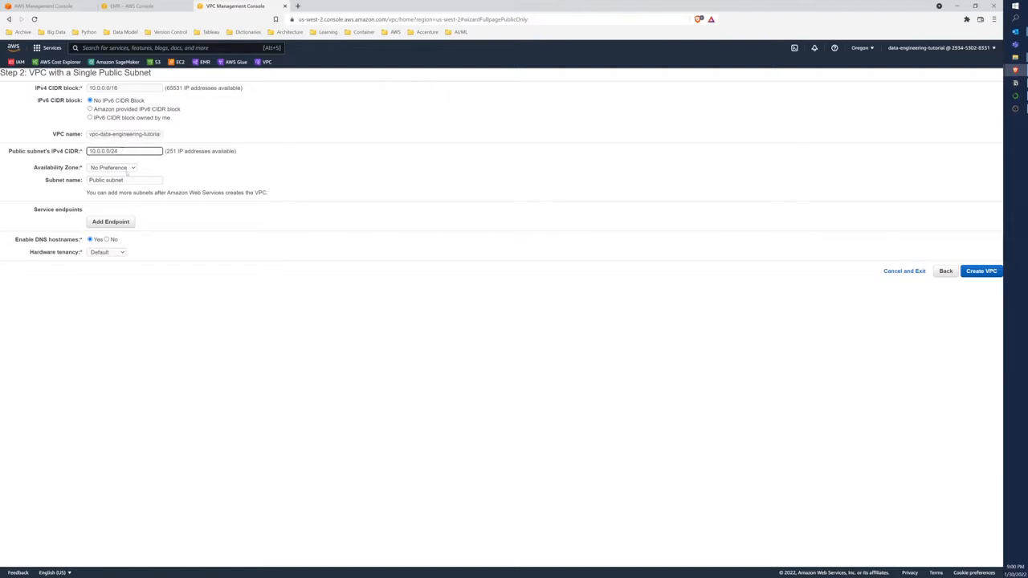
{"action": "left_click", "coordinate": [128, 168]}
{"action": "left_click", "coordinate": [147, 171]}
{"action": "left_click_drag", "start_coordinate": [143, 179], "coordinate": [88, 180]}
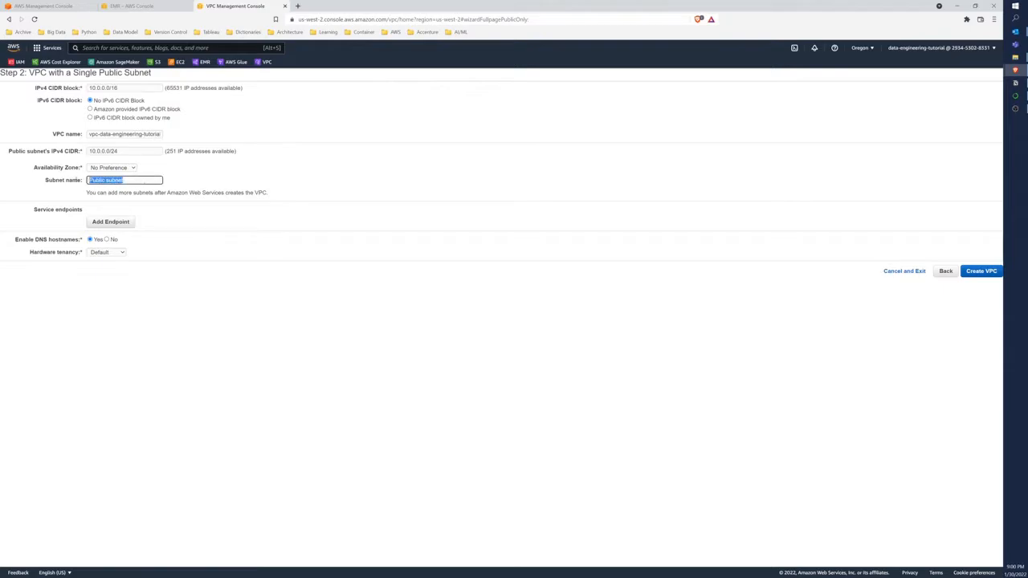
{"action": "type", "text": "s"}
{"action": "type", "text": "n-pub"}
{"action": "type", "text": "-data"}
{"action": "type", "text": "-engineering"}
{"action": "type", "text": "-tutorial"}
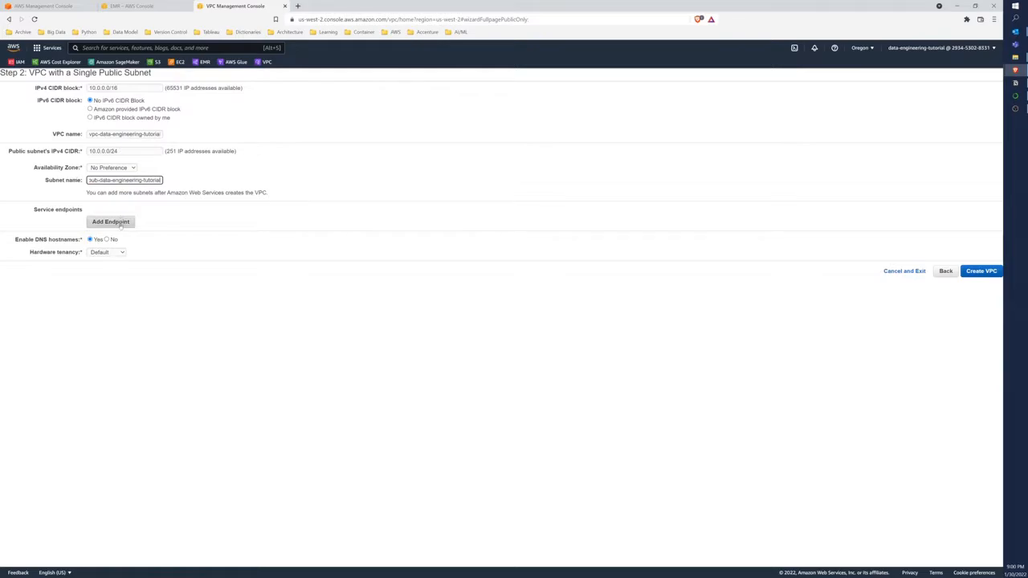
Keep the hardware tenancy at Default and create the VPC
{"action": "left_click", "coordinate": [120, 254]}
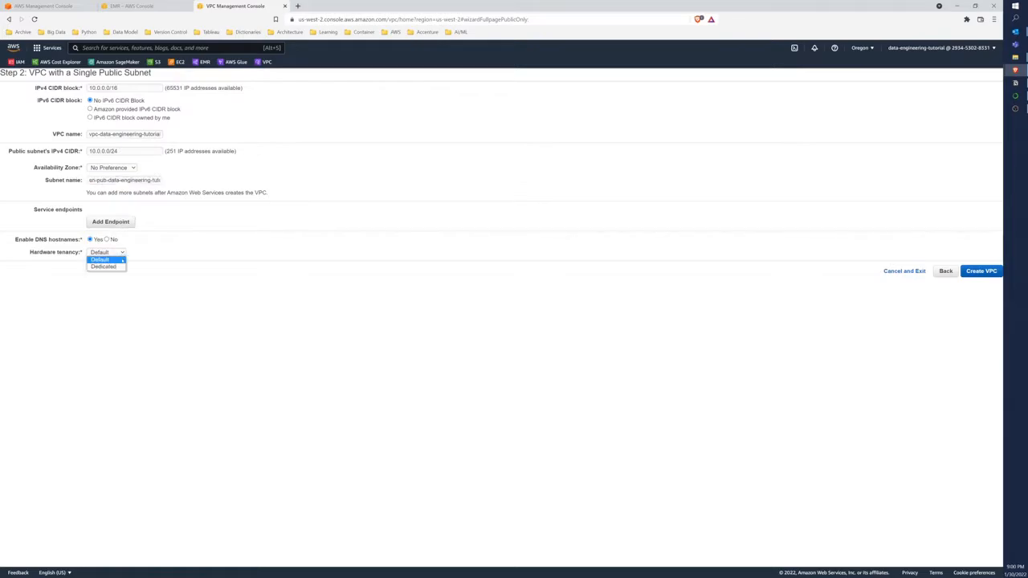
{"action": "left_click", "coordinate": [122, 260]}
{"action": "left_click", "coordinate": [980, 271]}
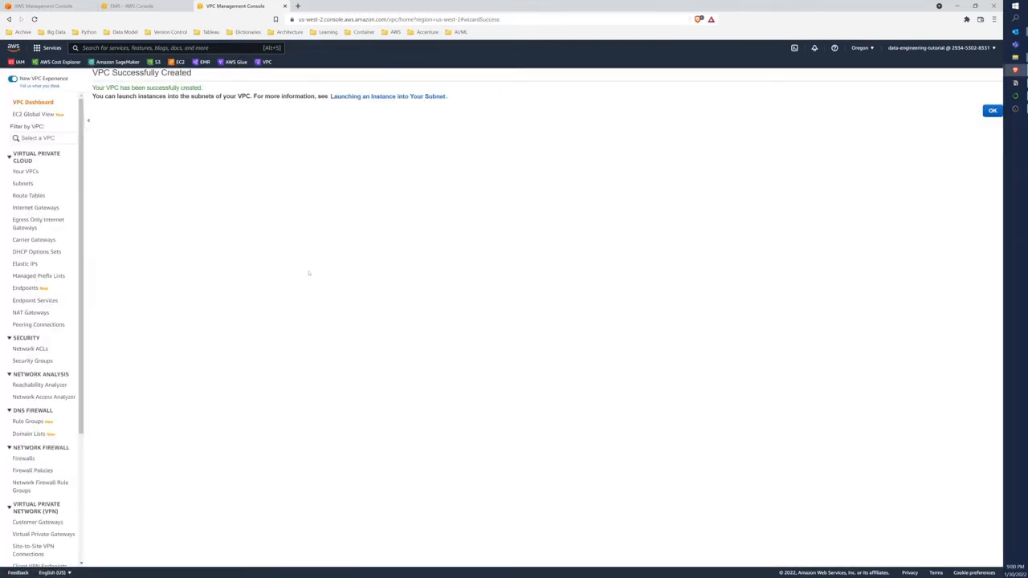
Go to the list of VPCs and examine the details of vpc-data-engineering-tutorial in an enlarged details pane
{"action": "left_click", "coordinate": [27, 102]}
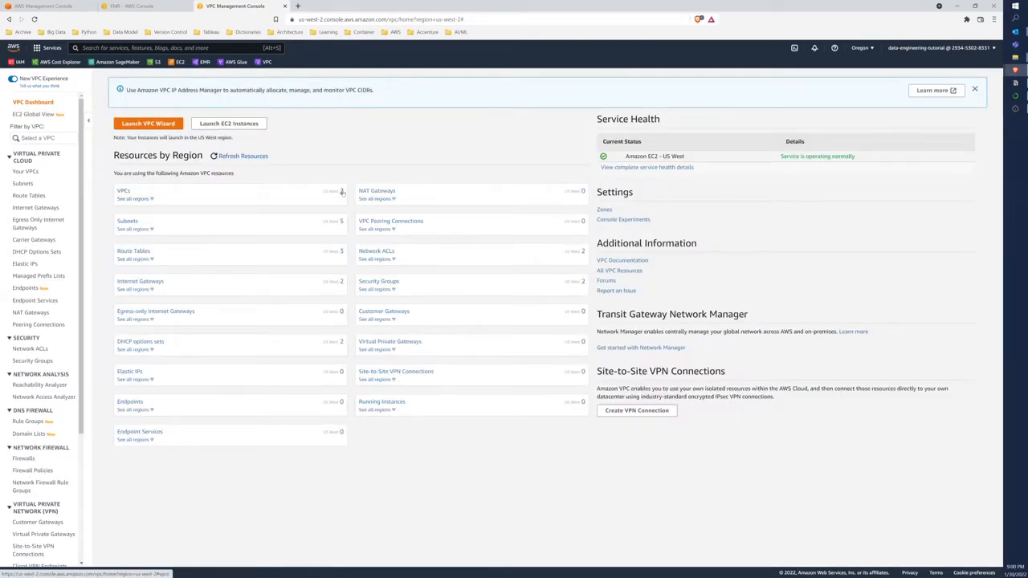
{"action": "left_click", "coordinate": [124, 192]}
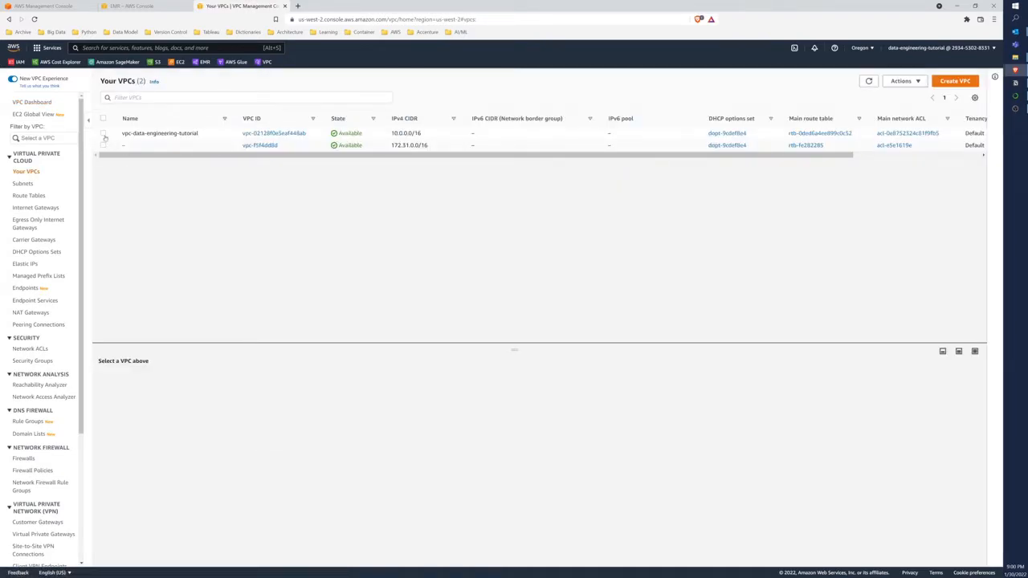
{"action": "left_click", "coordinate": [103, 133]}
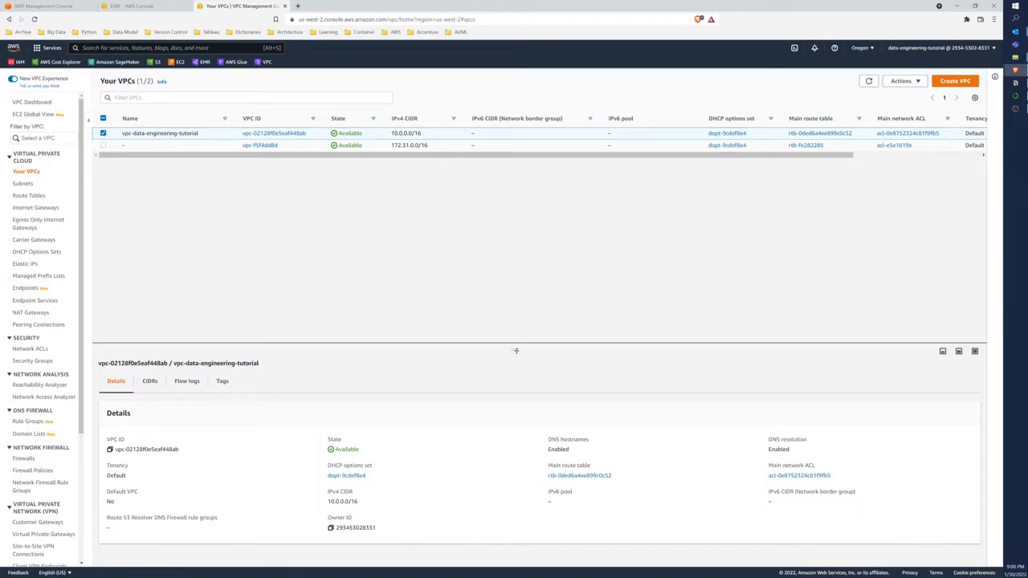
{"action": "left_click_drag", "start_coordinate": [516, 351], "coordinate": [502, 224]}
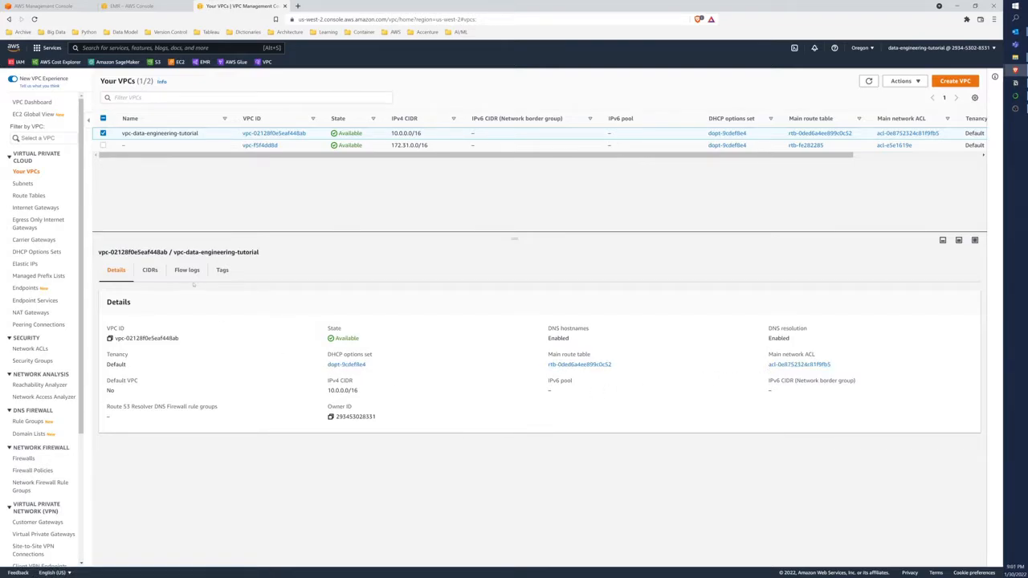
Open the EC2 console in a new browser tab and go to its key pairs list, dismissing the welcome message
{"action": "right_click", "coordinate": [177, 62]}
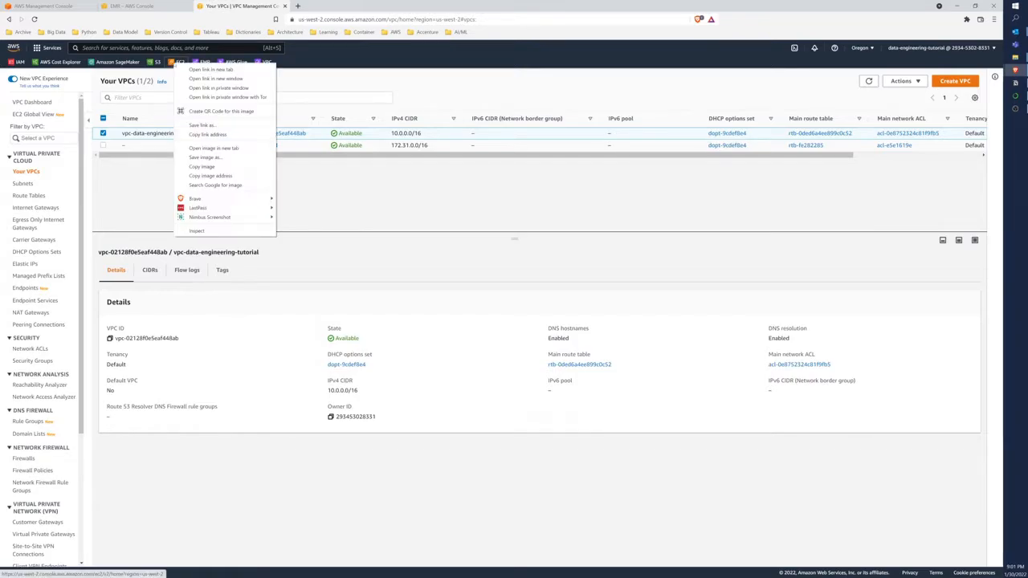
{"action": "left_click", "coordinate": [201, 69]}
{"action": "left_click", "coordinate": [309, 6]}
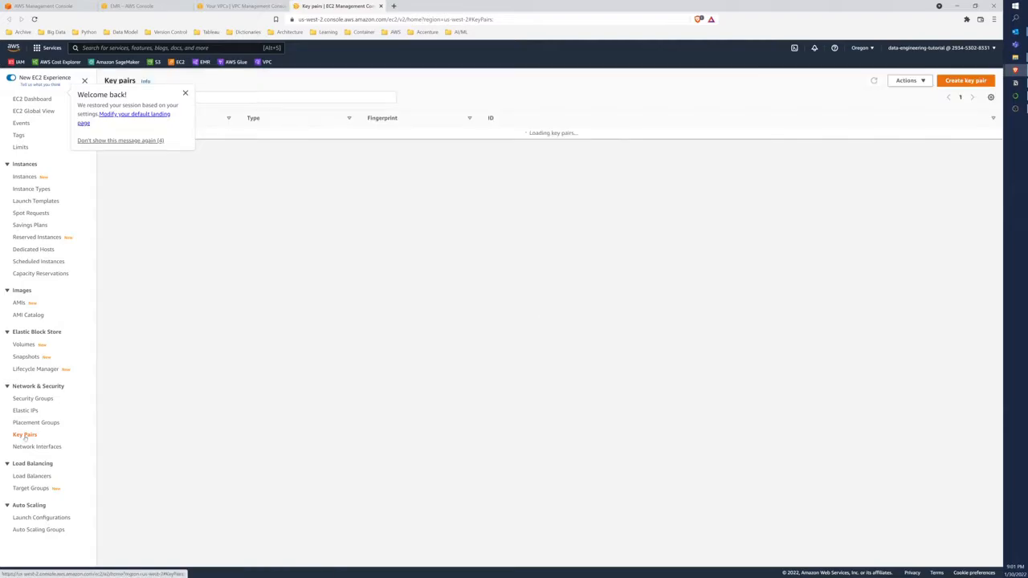
{"action": "left_click", "coordinate": [184, 93]}
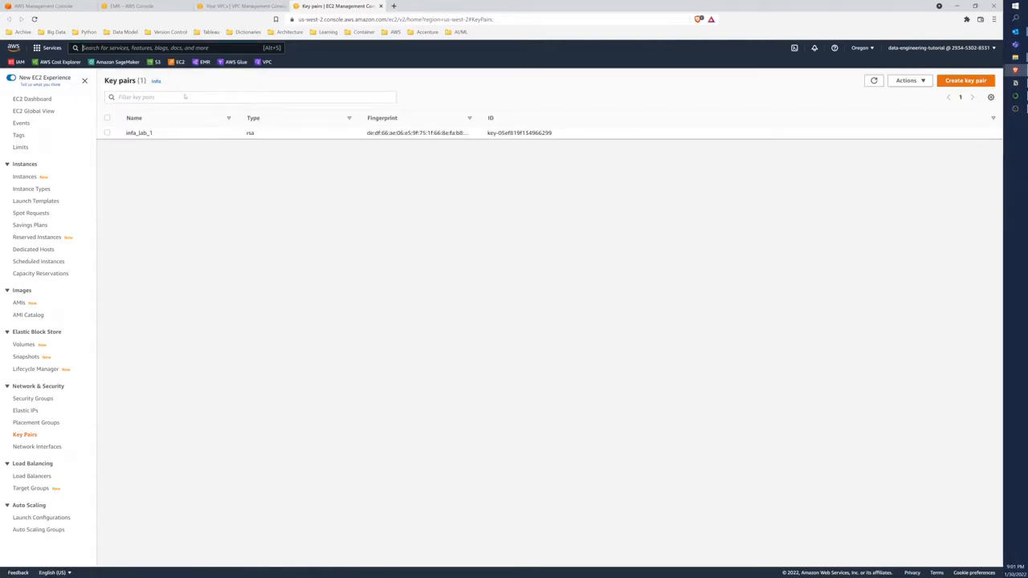
Create an RSA key pair in .ppk format named emr-data-engineering-tutorial and save its file to Downloads, replacing the existing copy
{"action": "left_click", "coordinate": [968, 83]}
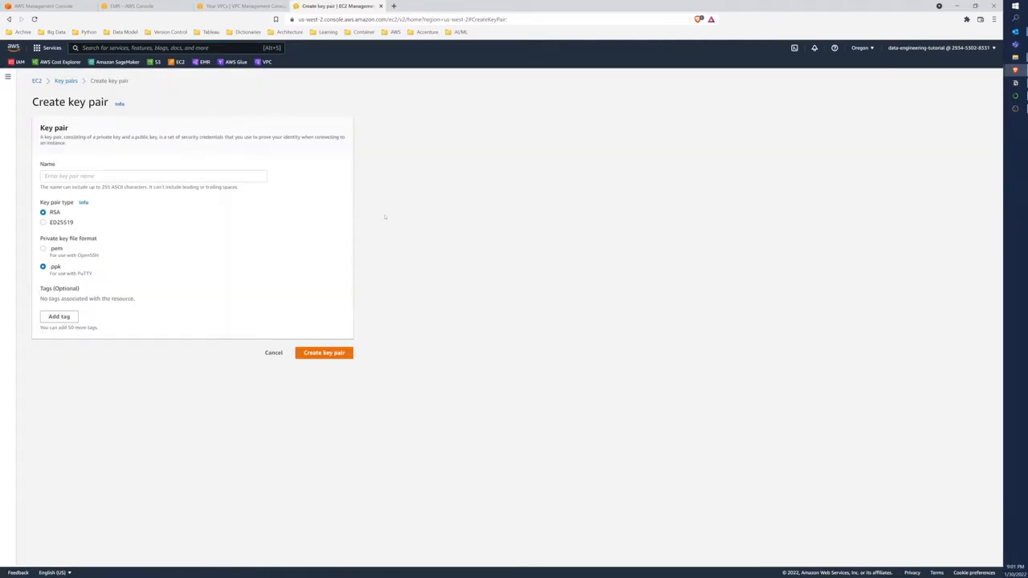
{"action": "left_click", "coordinate": [87, 177]}
{"action": "type", "text": "emr-"}
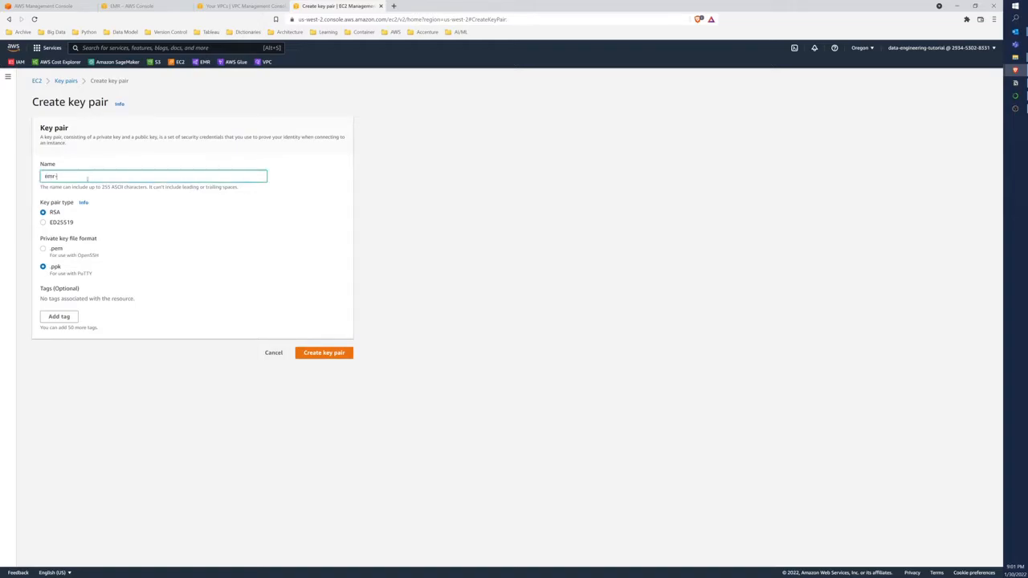
{"action": "type", "text": "data-engineering-tutorial"}
{"action": "left_click", "coordinate": [316, 353]}
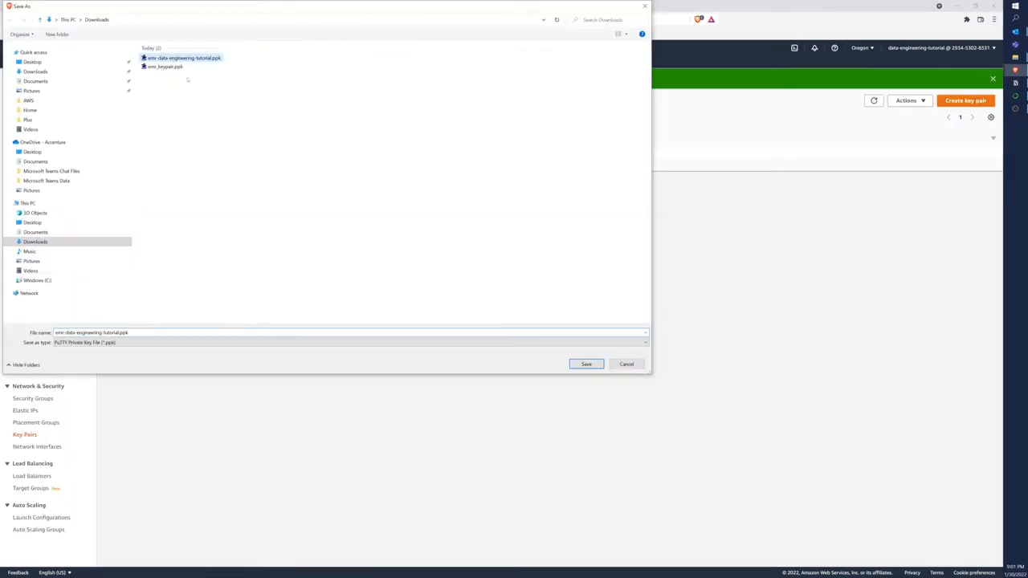
{"action": "key", "text": "Return"}
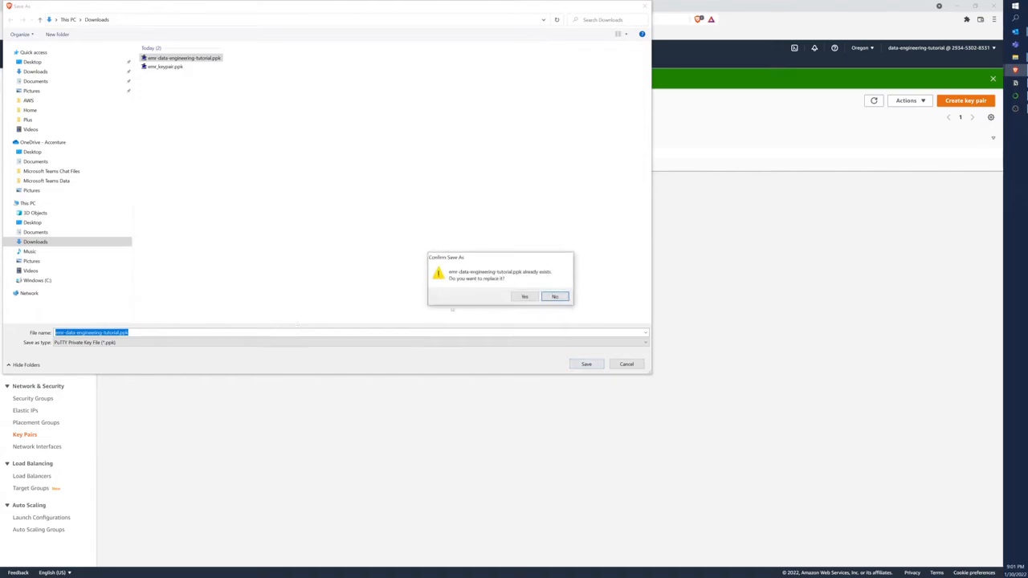
{"action": "left_click", "coordinate": [522, 297]}
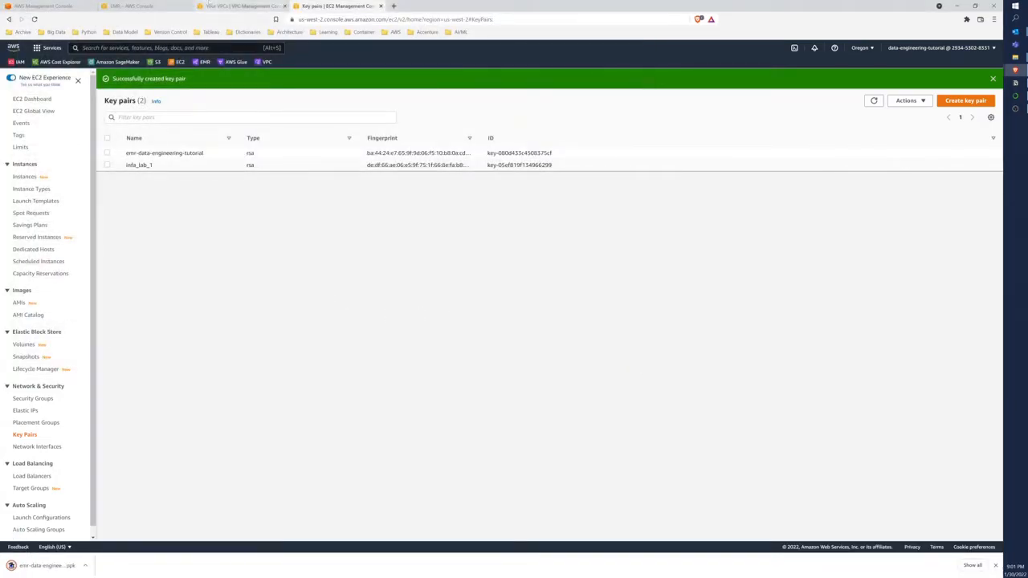
Start creating an EMR cluster with the advanced options and set its release to emr-6.3.1
{"action": "left_click", "coordinate": [149, 6]}
{"action": "left_click", "coordinate": [115, 88]}
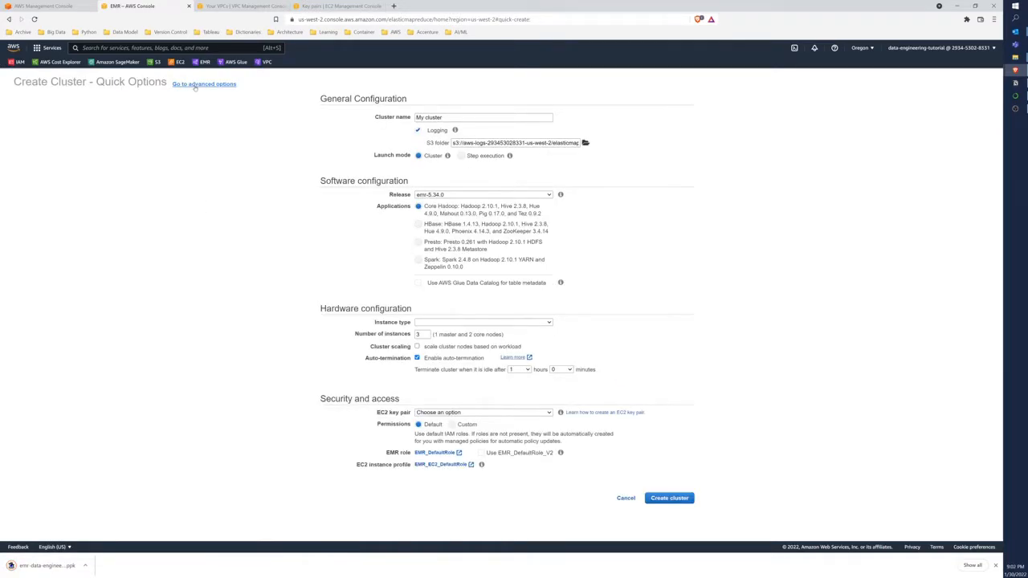
{"action": "left_click", "coordinate": [195, 85]}
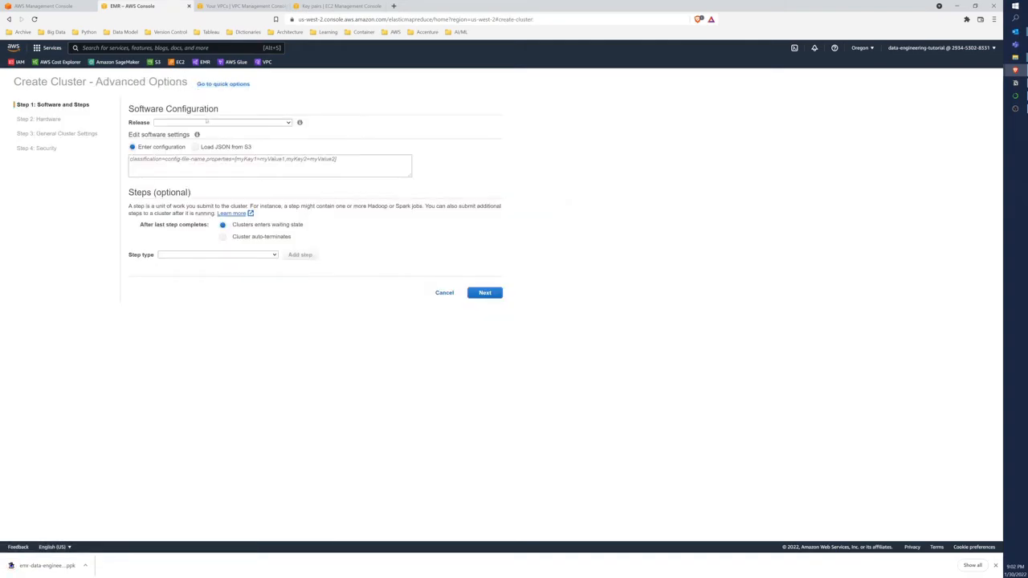
{"action": "left_click", "coordinate": [217, 124]}
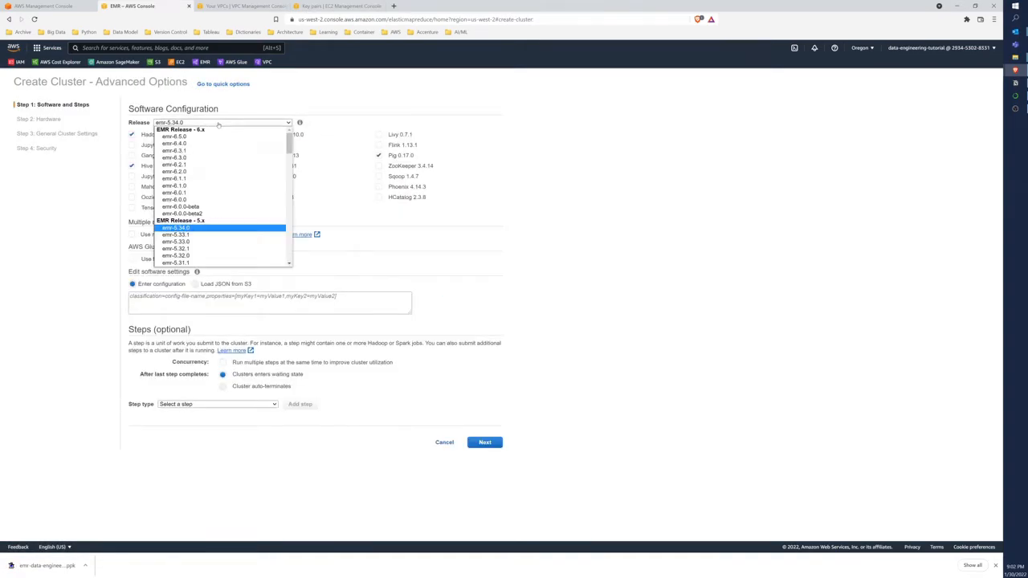
{"action": "left_click", "coordinate": [213, 151]}
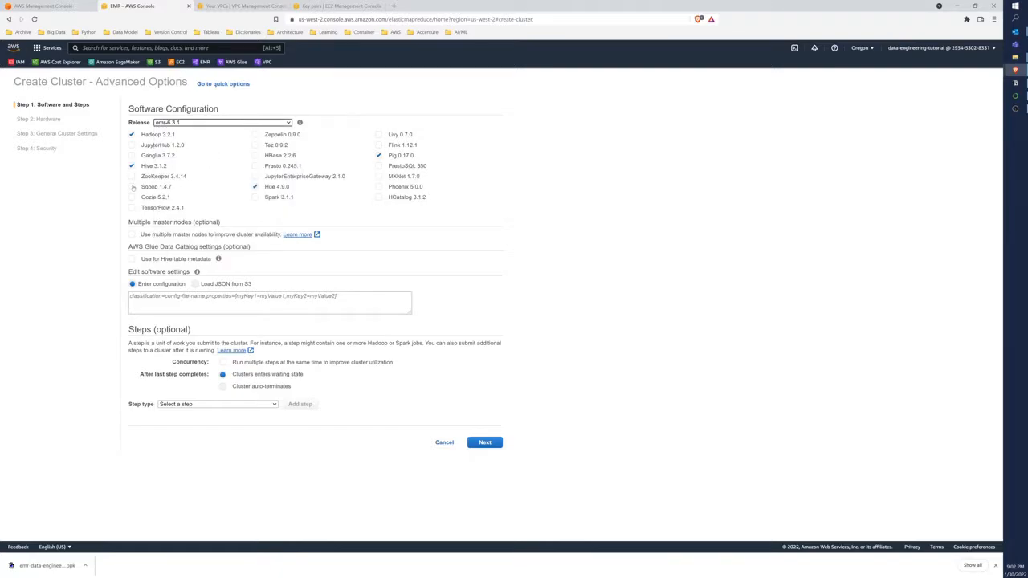
Add Sqoop, Spark, Tez and Livy to the cluster's applications and remove Pig
{"action": "left_click", "coordinate": [132, 187]}
{"action": "left_click", "coordinate": [254, 198]}
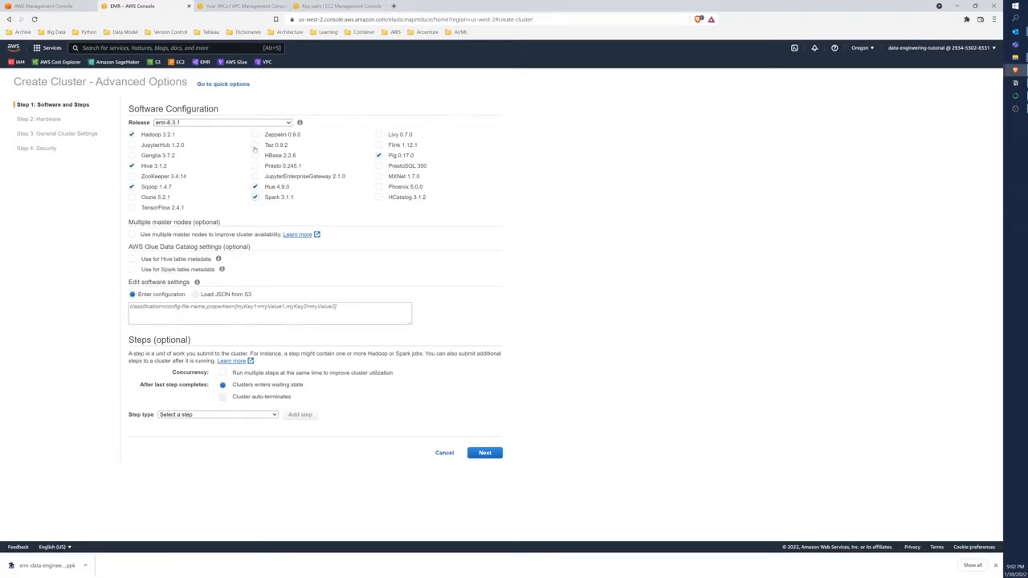
{"action": "left_click", "coordinate": [255, 145]}
{"action": "left_click", "coordinate": [379, 135]}
{"action": "left_click", "coordinate": [379, 156]}
Enable the AWS Glue Data Catalog for both Hive and Spark table metadata
{"action": "mouse_move", "coordinate": [217, 259]}
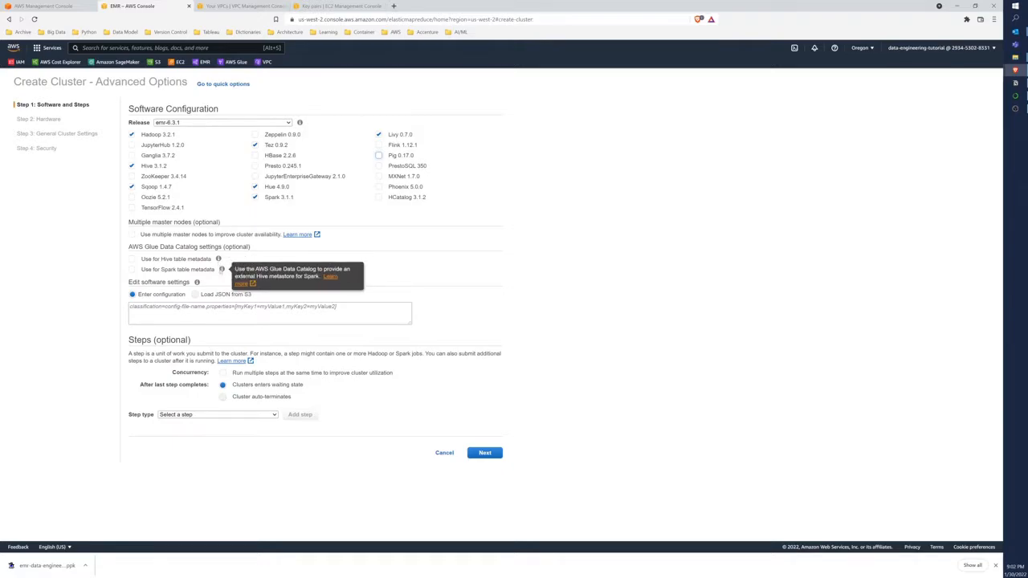
{"action": "left_click", "coordinate": [131, 258]}
{"action": "left_click", "coordinate": [131, 269]}
Open the EMR Release Guide's Configure applications page from the software settings help and copy the first example JSON
{"action": "mouse_move", "coordinate": [196, 282]}
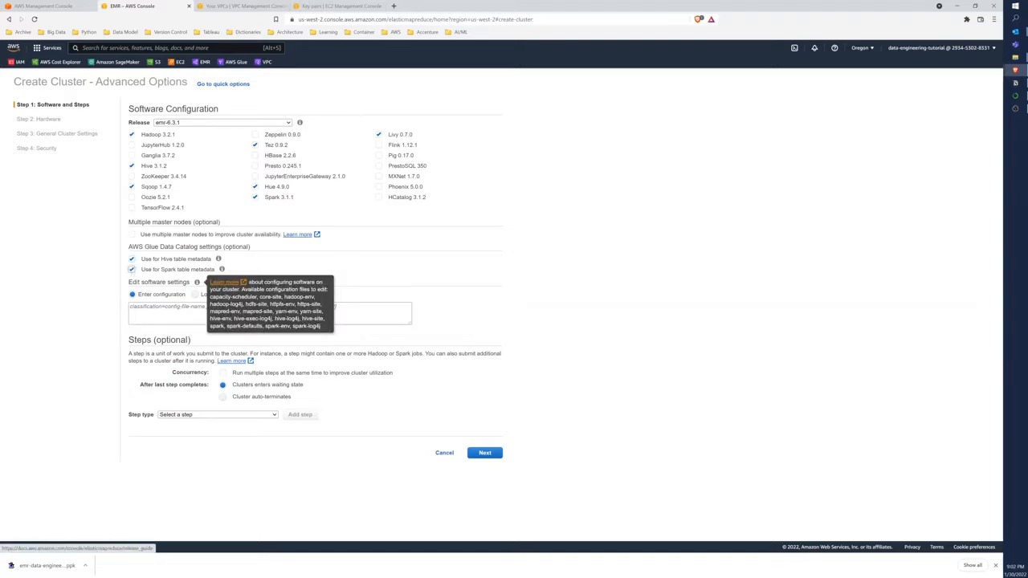
{"action": "left_click_drag", "start_coordinate": [248, 282], "coordinate": [324, 327]}
{"action": "left_click", "coordinate": [224, 284]}
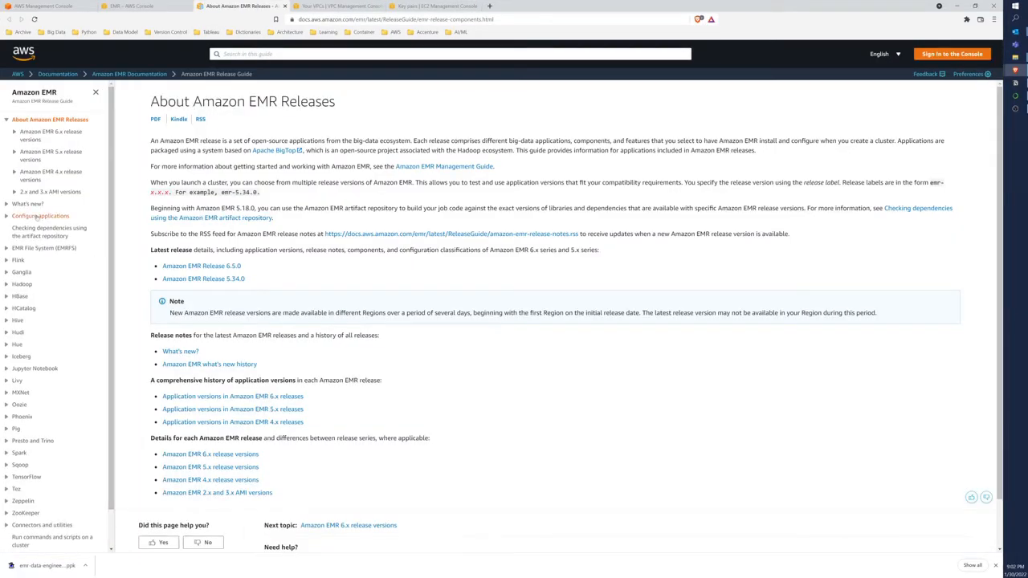
{"action": "left_click", "coordinate": [36, 217]}
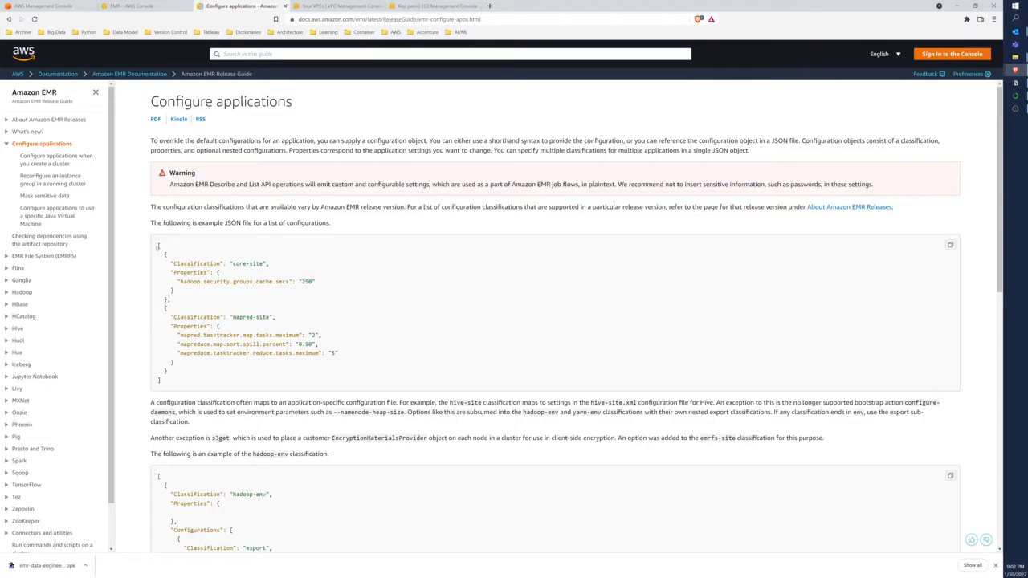
{"action": "left_click_drag", "start_coordinate": [158, 246], "coordinate": [170, 380]}
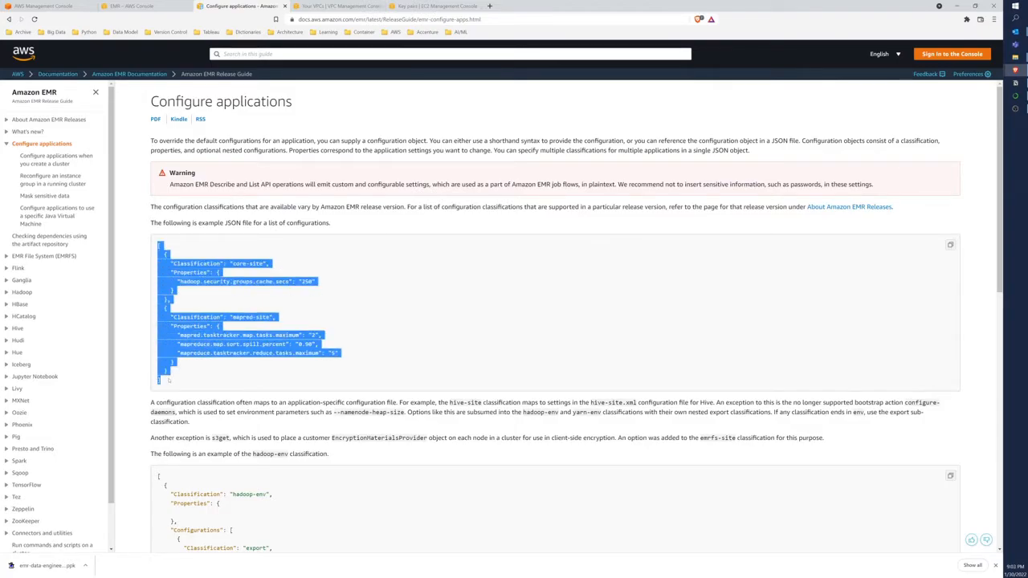
{"action": "left_click", "coordinate": [169, 381]}
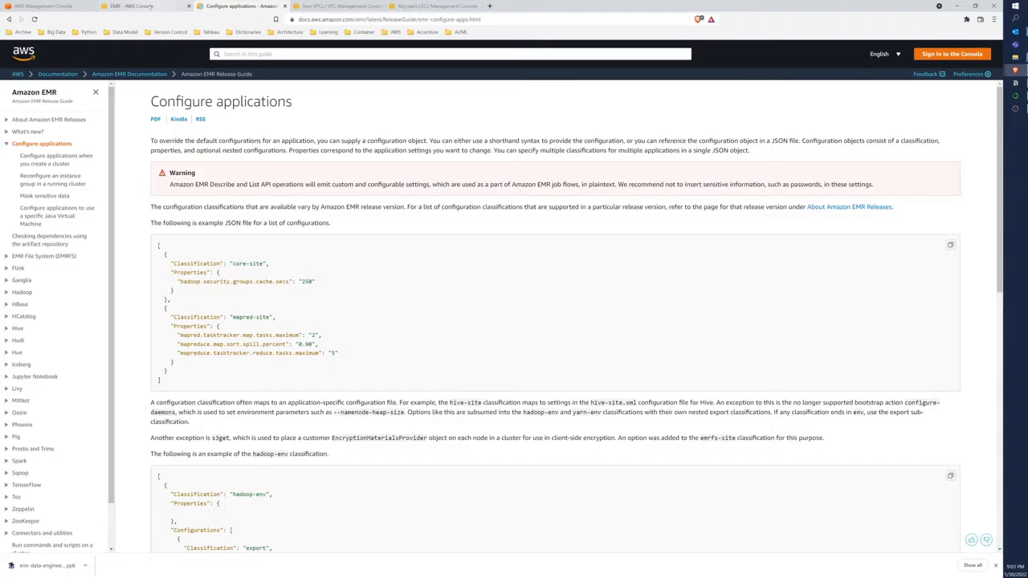
{"action": "left_click_drag", "start_coordinate": [158, 247], "coordinate": [172, 378]}
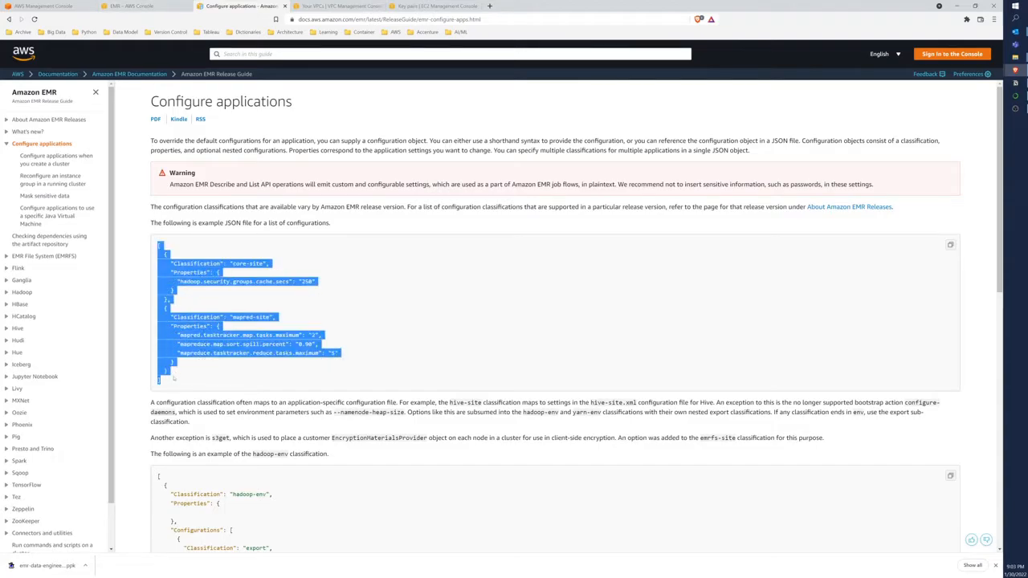
Try the copied example JSON in the cluster's software settings on the EMR page, and undo the paste
{"action": "left_click", "coordinate": [151, 5]}
{"action": "left_click", "coordinate": [163, 308]}
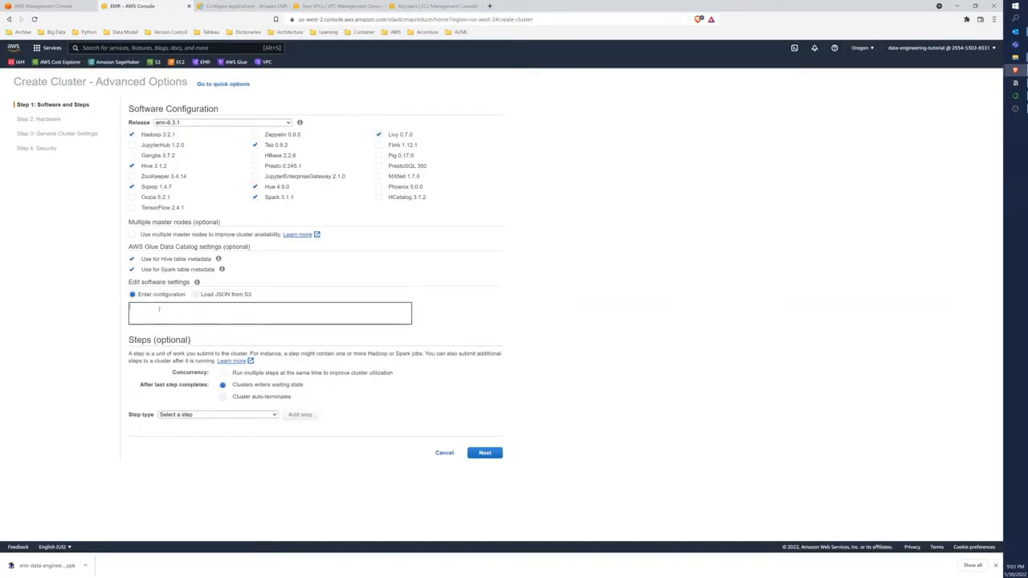
{"action": "key", "text": "ctrl+v"}
{"action": "scroll", "coordinate": [188, 320], "scroll_direction": "up", "scroll_amount": 3}
{"action": "scroll", "coordinate": [187, 320], "scroll_direction": "down", "scroll_amount": 3}
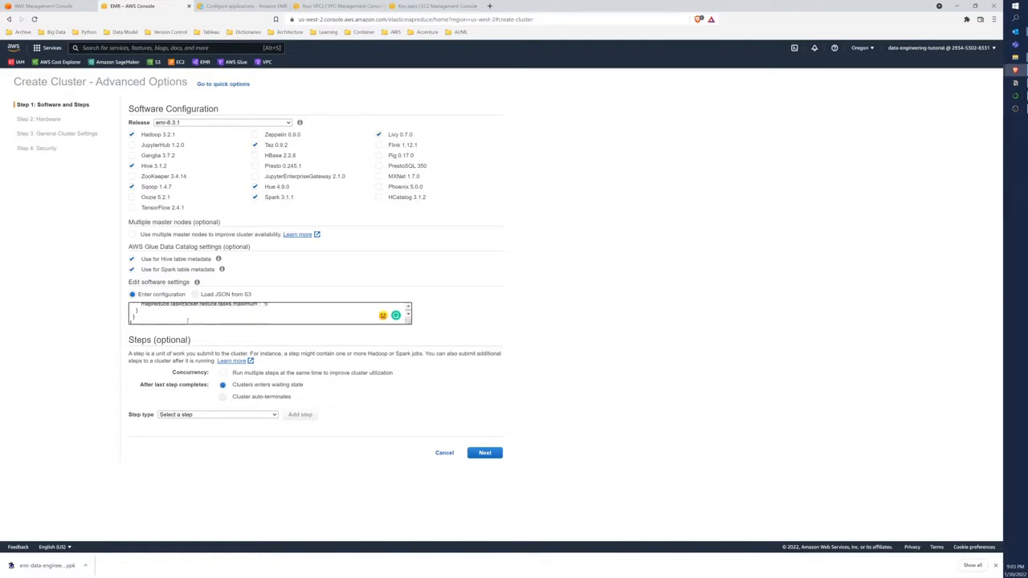
{"action": "key", "text": "ctrl+z"}
Proceed to the hardware configuration of the cluster with the software settings left empty
{"action": "left_click", "coordinate": [301, 293]}
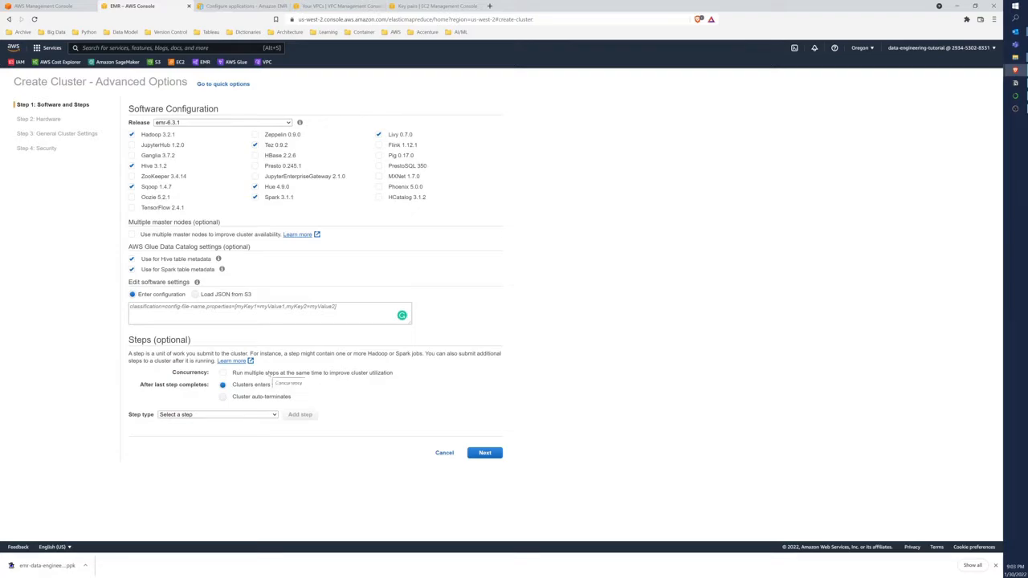
{"action": "left_click", "coordinate": [485, 454]}
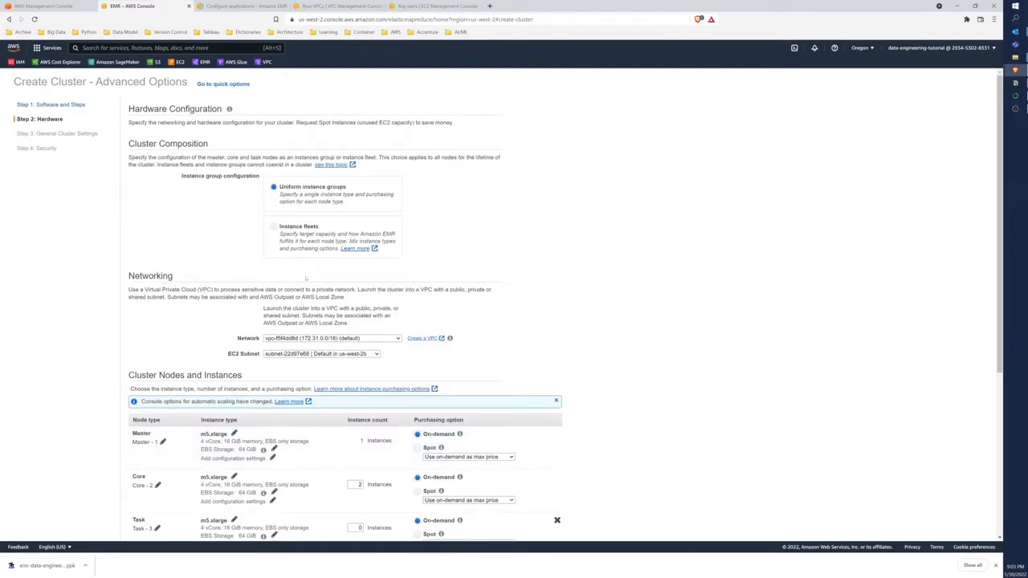
Set the cluster's network to the vpc-data-engineering-tutorial VPC
{"action": "scroll", "coordinate": [318, 264], "scroll_direction": "down", "scroll_amount": 1}
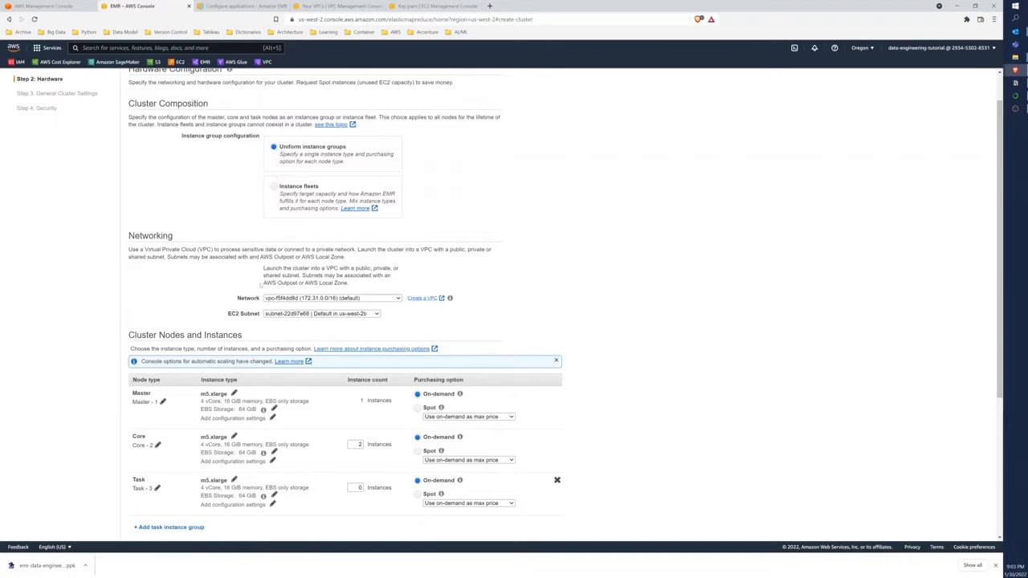
{"action": "scroll", "coordinate": [260, 280], "scroll_direction": "down", "scroll_amount": 1}
{"action": "left_click", "coordinate": [383, 260]}
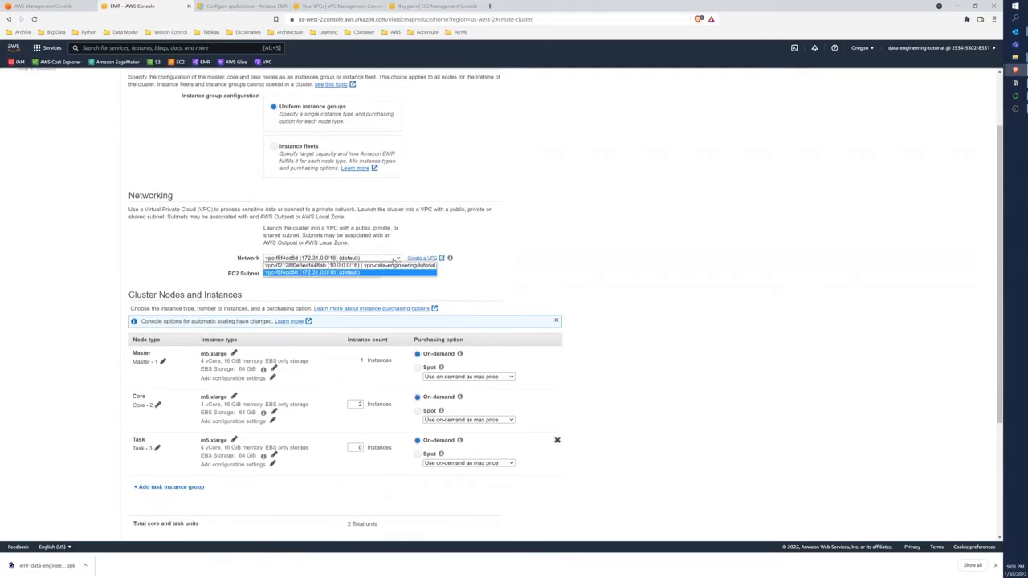
{"action": "left_click", "coordinate": [393, 270]}
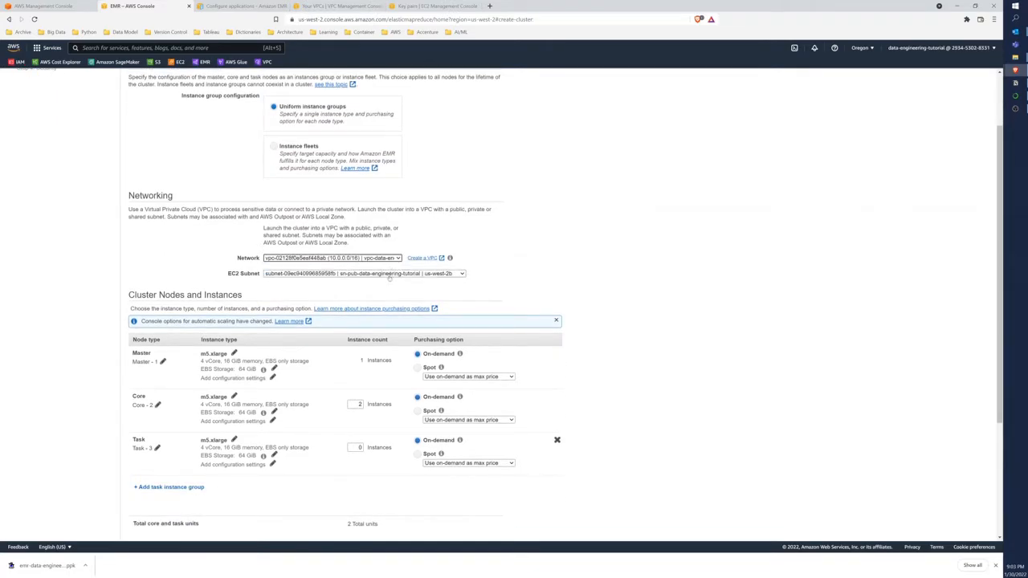
Copy the master node's instance type m5.xlarge, search the web for "aws emr pricing" and open the Amazon EMR pricing page
{"action": "scroll", "coordinate": [388, 277], "scroll_direction": "down", "scroll_amount": 2}
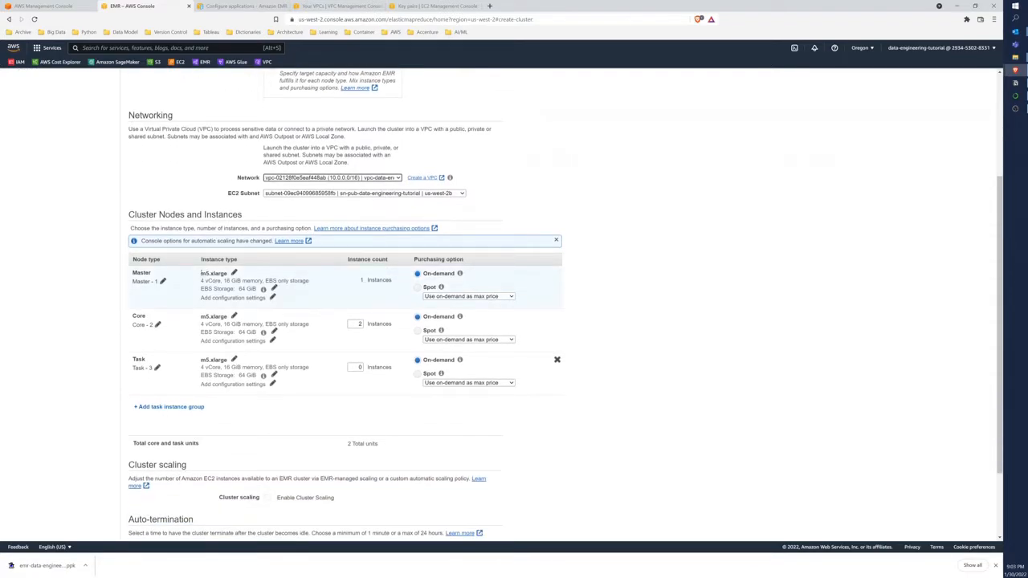
{"action": "left_click_drag", "start_coordinate": [202, 273], "coordinate": [228, 274]}
{"action": "key", "text": "ctrl+c"}
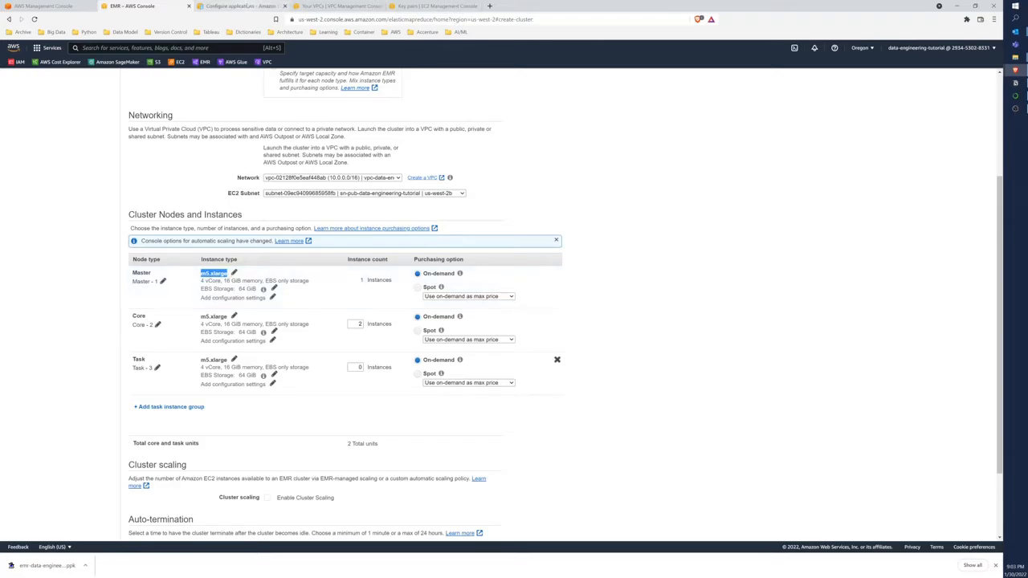
{"action": "left_click", "coordinate": [490, 6]}
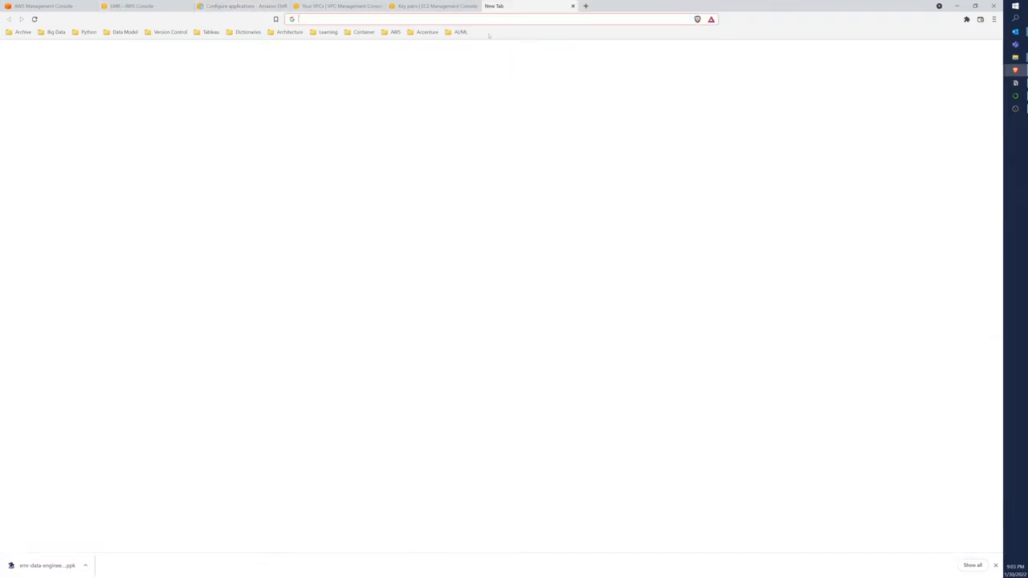
{"action": "type", "text": "aws emr pricing"}
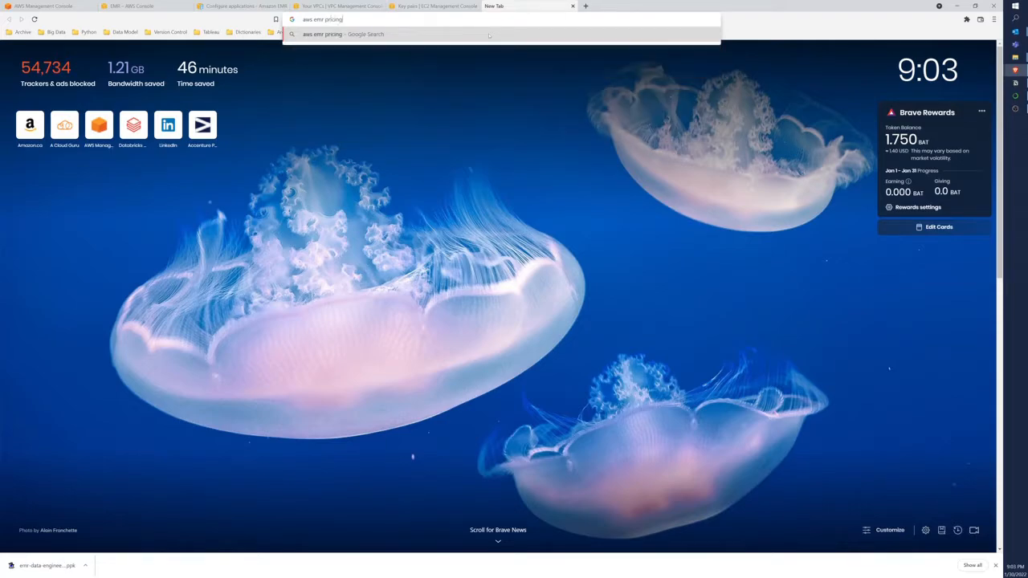
{"action": "key", "text": "Return"}
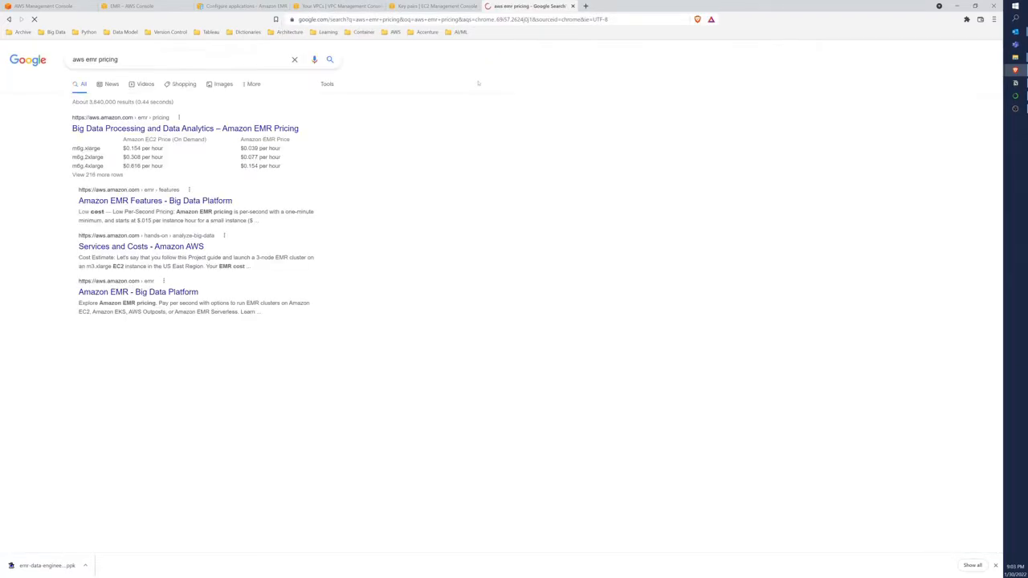
{"action": "left_click", "coordinate": [162, 130]}
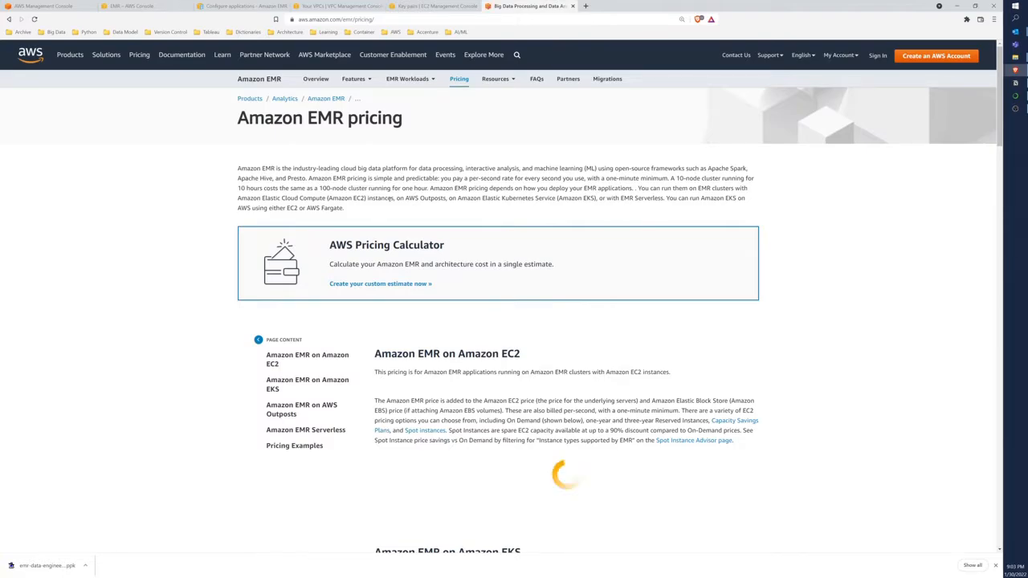
Switch the EMR on EC2 price table to US West (Oregon) and look up the hourly prices of m5.xlarge
{"action": "scroll", "coordinate": [391, 199], "scroll_direction": "down", "scroll_amount": 1}
{"action": "scroll", "coordinate": [389, 200], "scroll_direction": "down", "scroll_amount": 2}
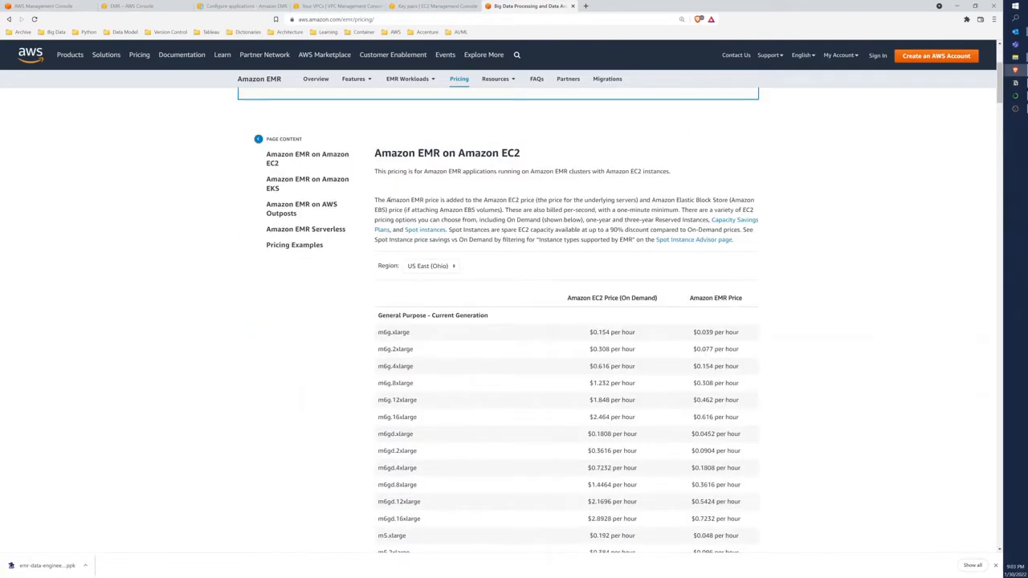
{"action": "left_click", "coordinate": [434, 266]}
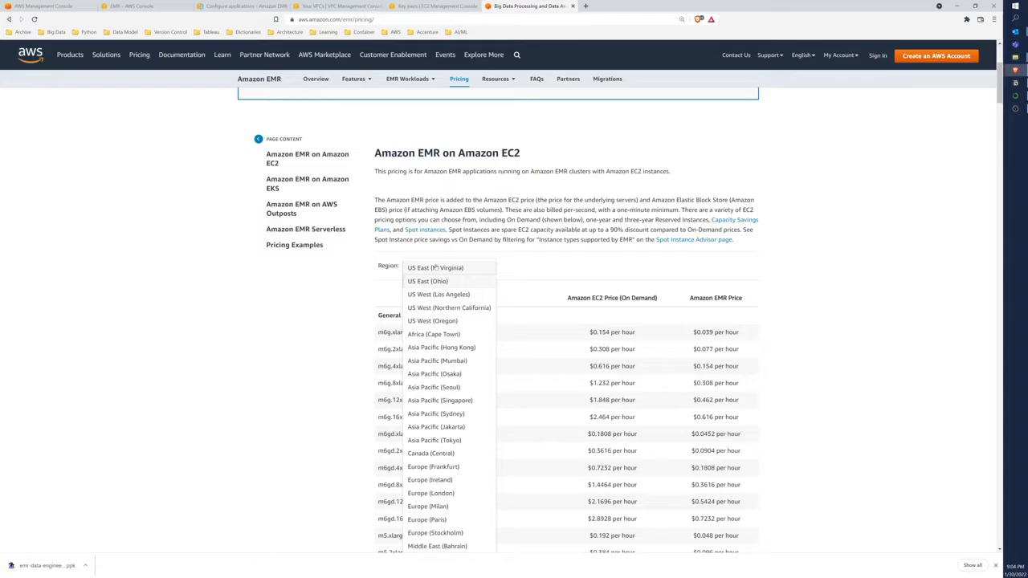
{"action": "left_click", "coordinate": [439, 320]}
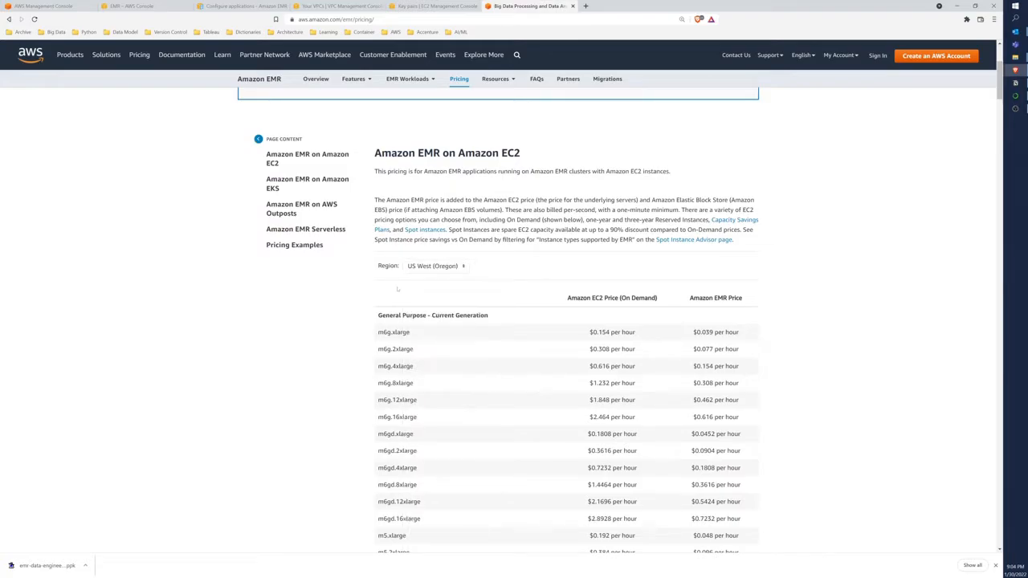
{"action": "key", "text": "ctrl+f"}
{"action": "key", "text": "ctrl+v"}
{"action": "scroll", "coordinate": [428, 380], "scroll_direction": "down", "scroll_amount": 1}
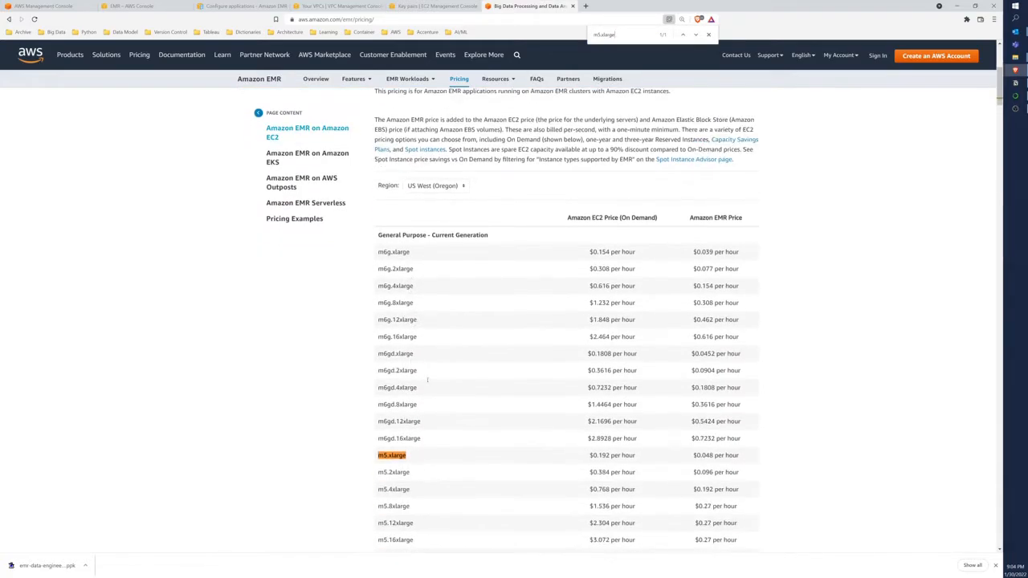
{"action": "left_click_drag", "start_coordinate": [589, 456], "coordinate": [738, 455]}
{"action": "left_click_drag", "start_coordinate": [590, 455], "coordinate": [635, 455]}
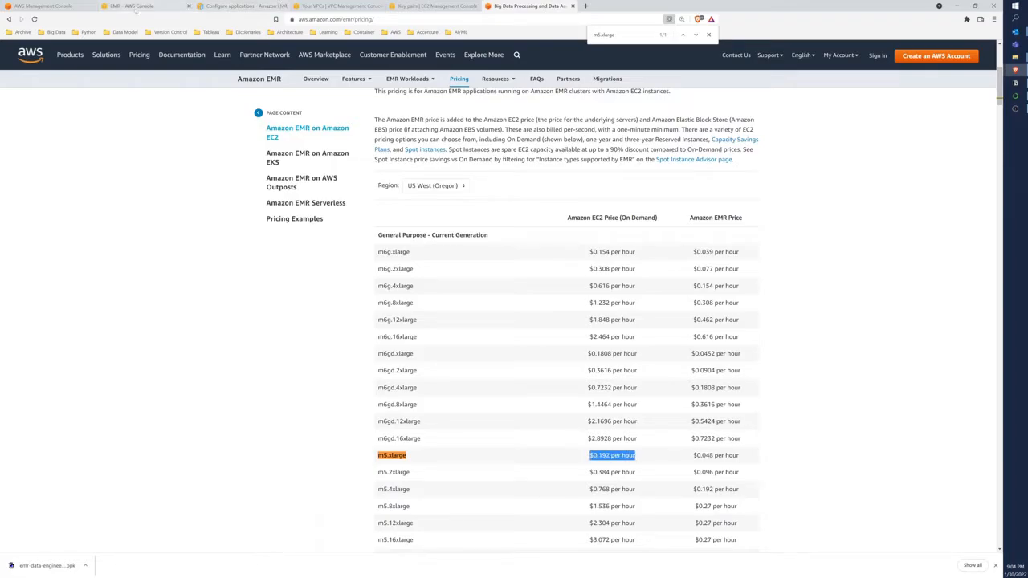
Return to the cluster's hardware configuration and check the master node's current on-demand price
{"action": "left_click", "coordinate": [132, 7]}
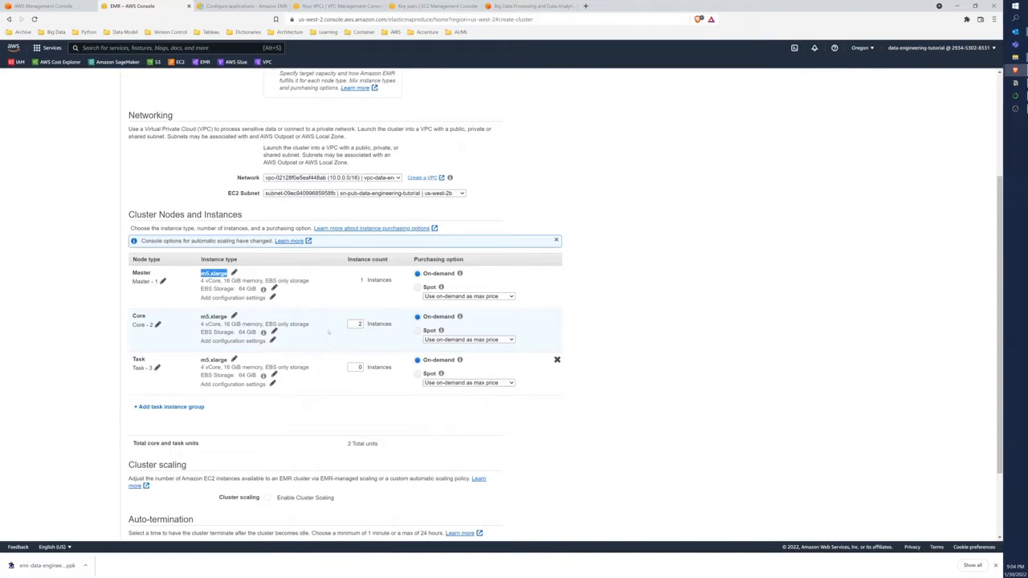
{"action": "scroll", "coordinate": [330, 327], "scroll_direction": "down", "scroll_amount": 1}
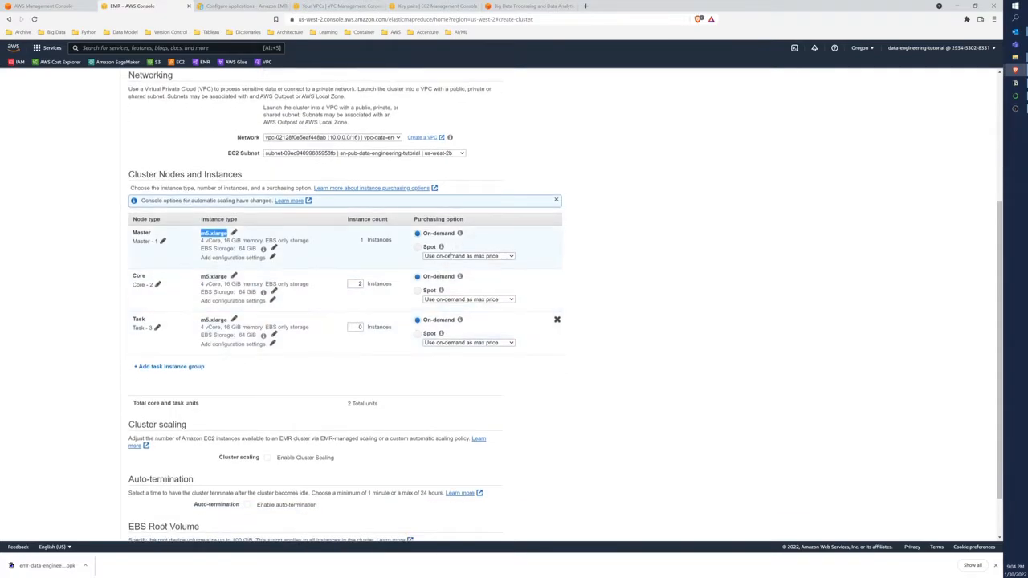
{"action": "mouse_move", "coordinate": [459, 233]}
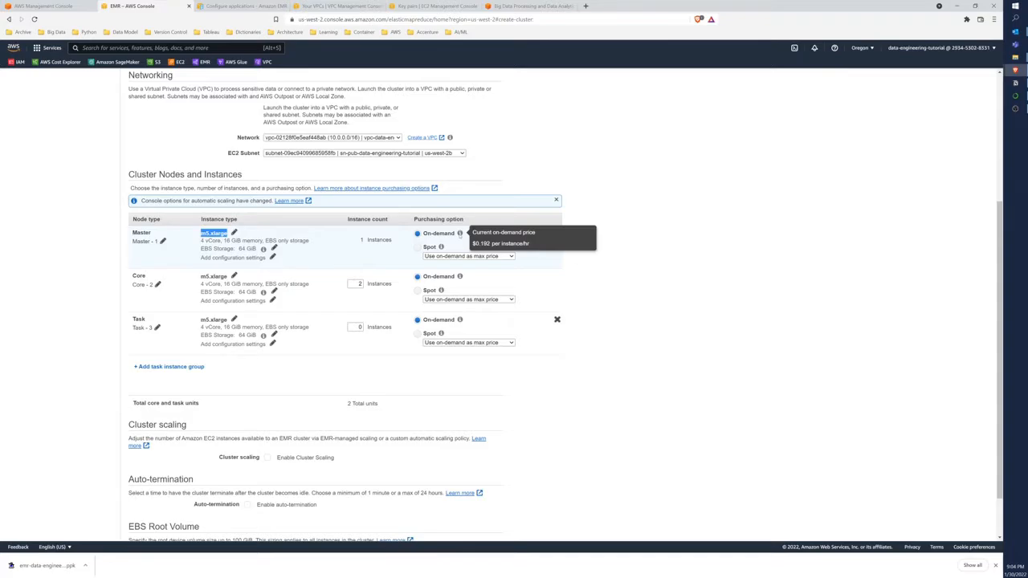
Enable auto-termination after 1 hour of idle time and proceed to the general cluster settings
{"action": "scroll", "coordinate": [557, 371], "scroll_direction": "down", "scroll_amount": 1}
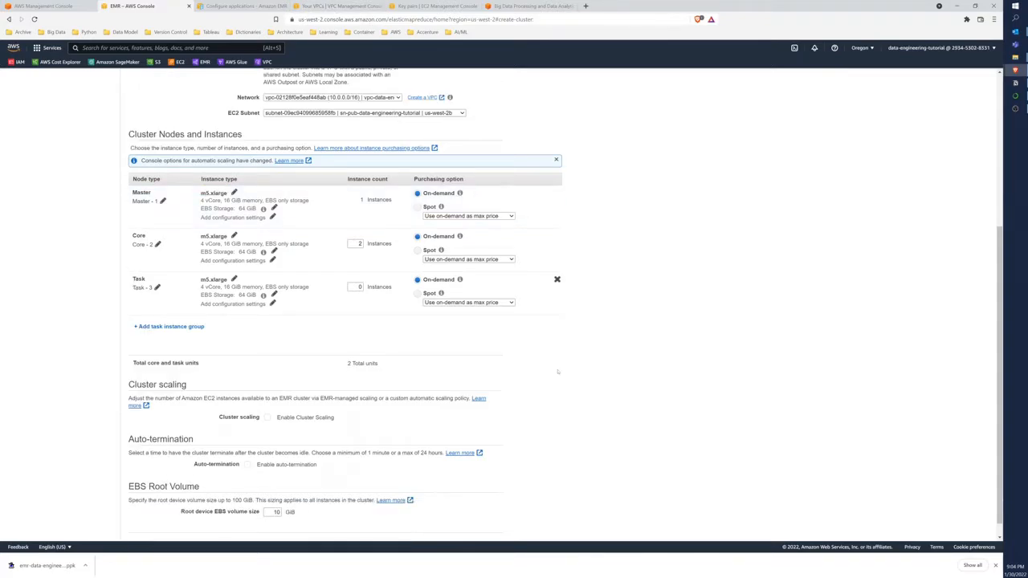
{"action": "scroll", "coordinate": [557, 371], "scroll_direction": "down", "scroll_amount": 1}
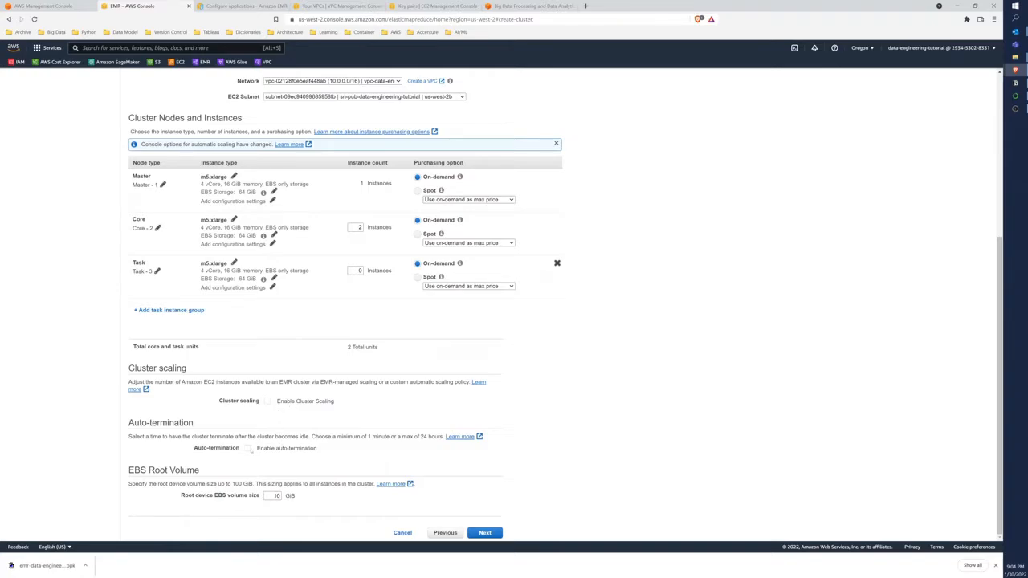
{"action": "left_click", "coordinate": [248, 449]}
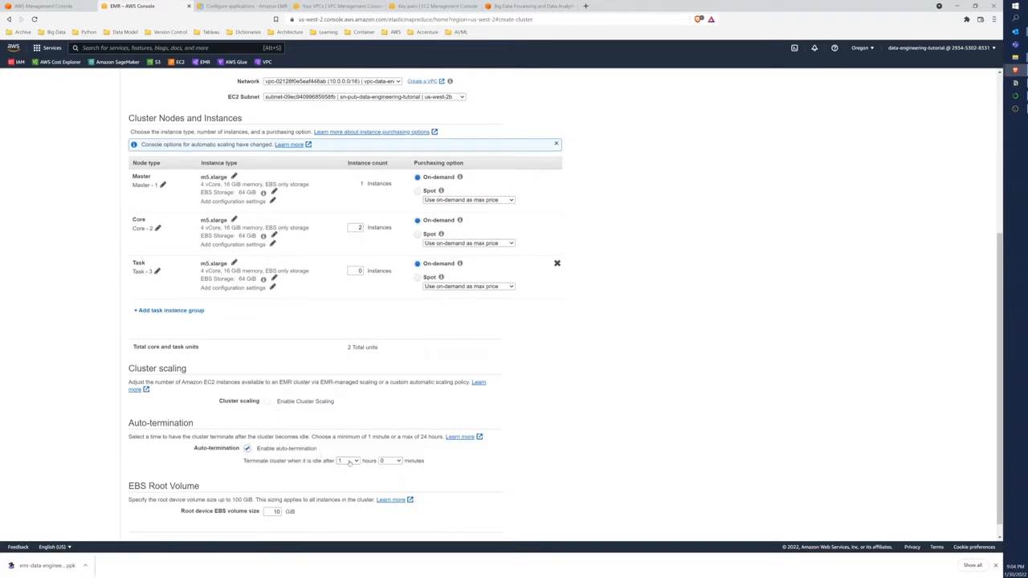
{"action": "scroll", "coordinate": [349, 463], "scroll_direction": "down", "scroll_amount": 1}
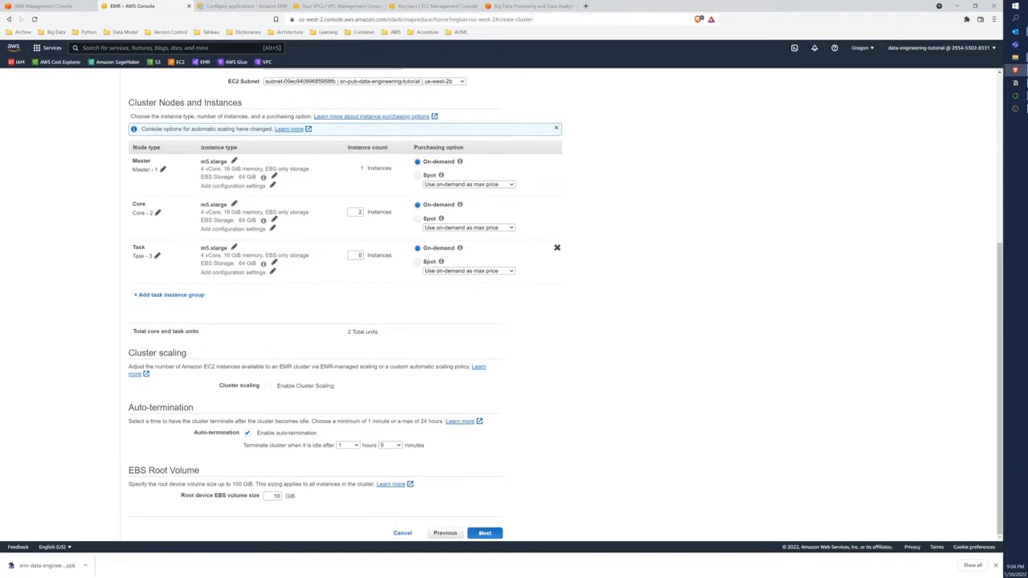
{"action": "left_click", "coordinate": [484, 533]}
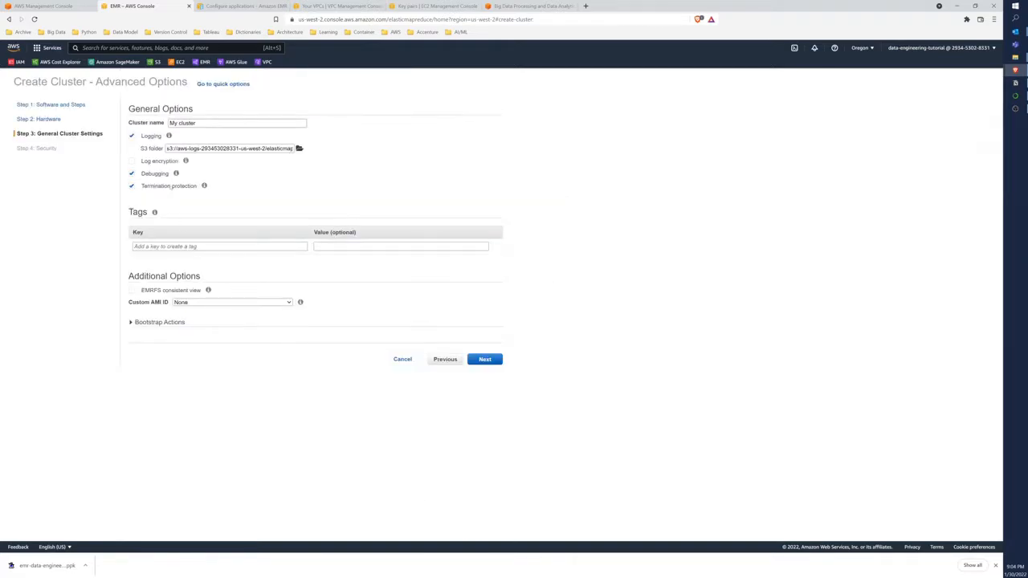
Name the cluster emr-data-engineering-tutorial
{"action": "mouse_move", "coordinate": [176, 173]}
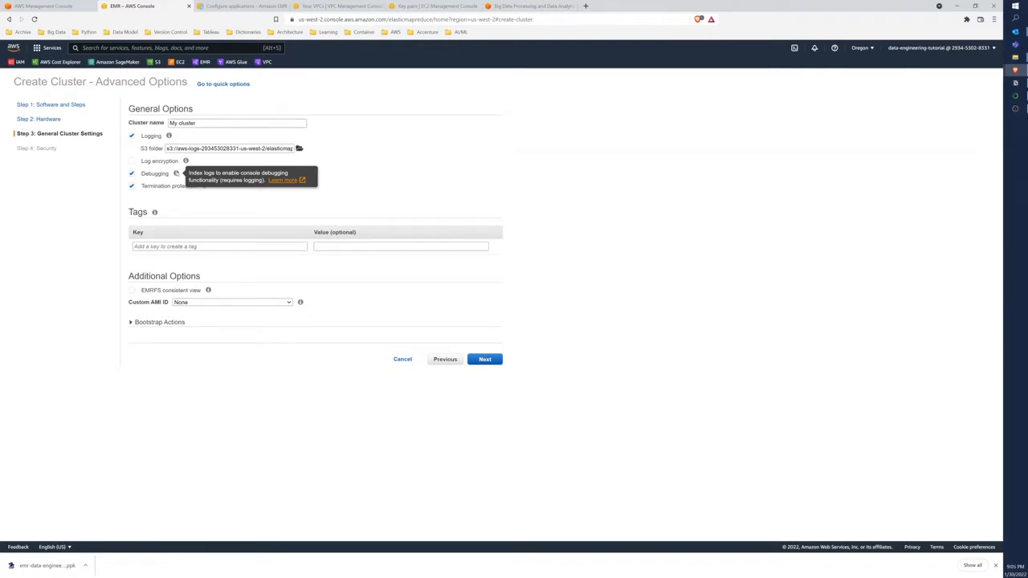
{"action": "left_click_drag", "start_coordinate": [197, 124], "coordinate": [169, 124]}
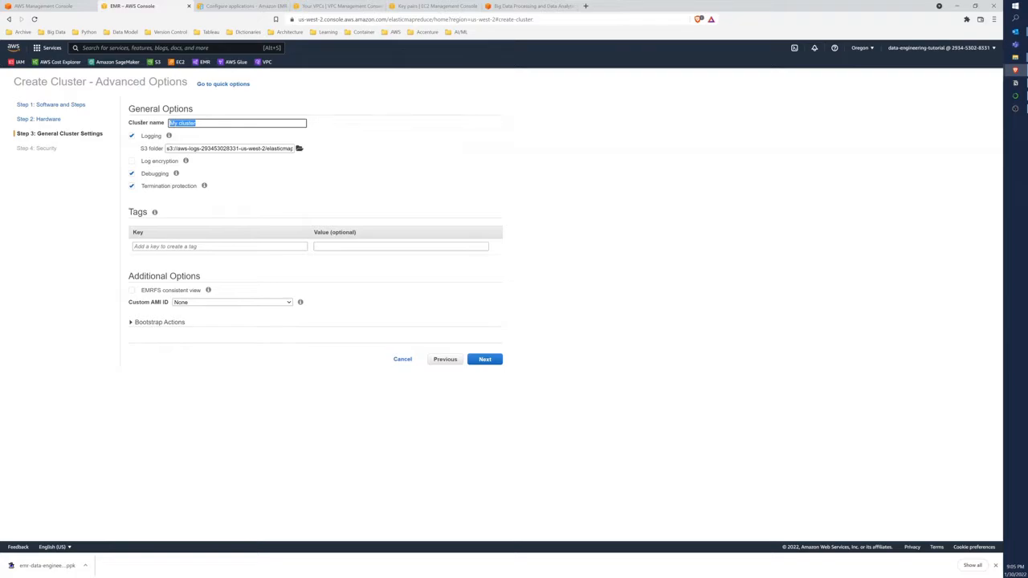
{"action": "type", "text": "emr"}
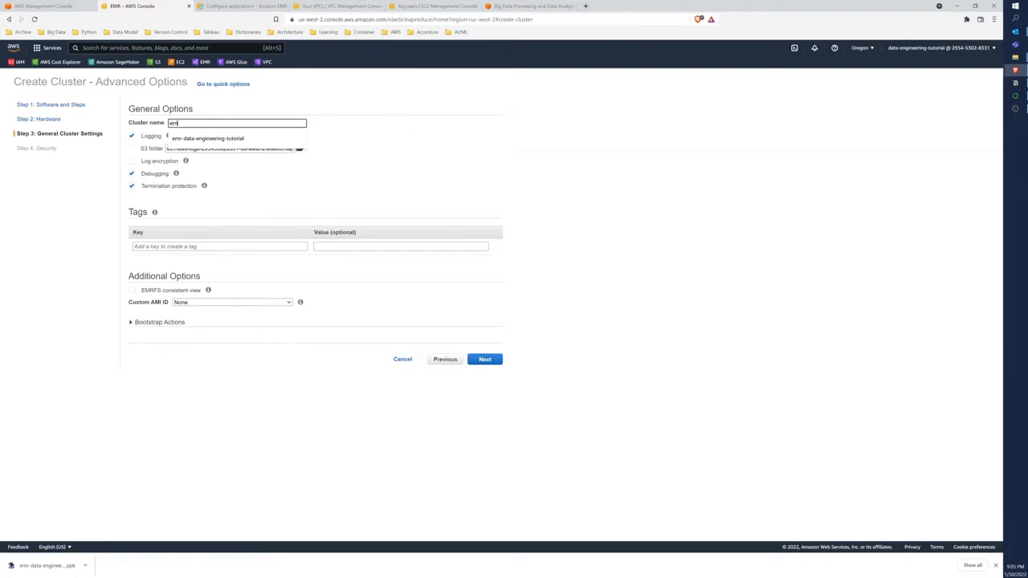
{"action": "type", "text": "-data-engineering-tutorial"}
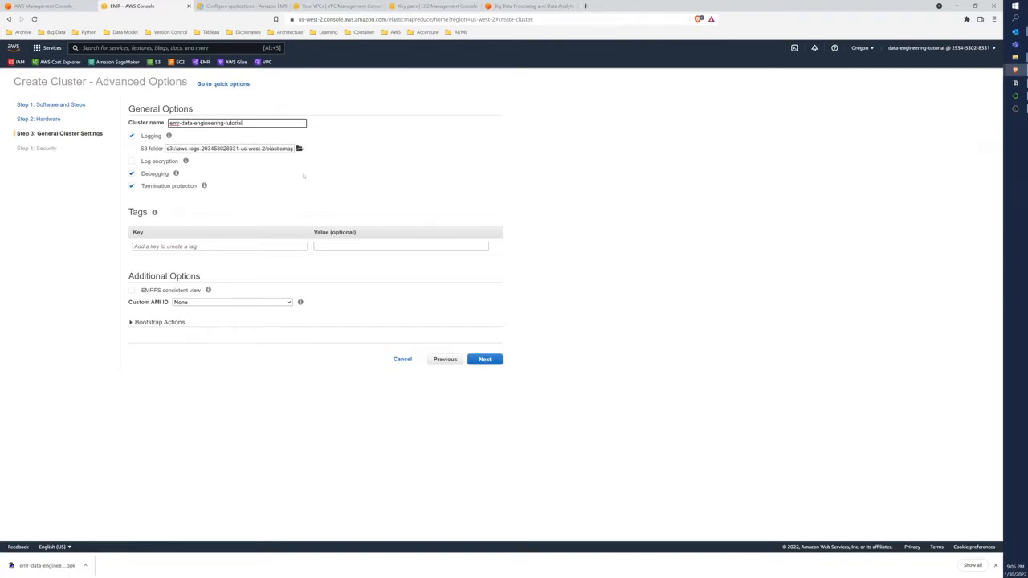
{"action": "left_click", "coordinate": [303, 175]}
View the bootstrap action options without adding one and proceed to the cluster's security options
{"action": "mouse_move", "coordinate": [204, 185]}
{"action": "left_click", "coordinate": [132, 323]}
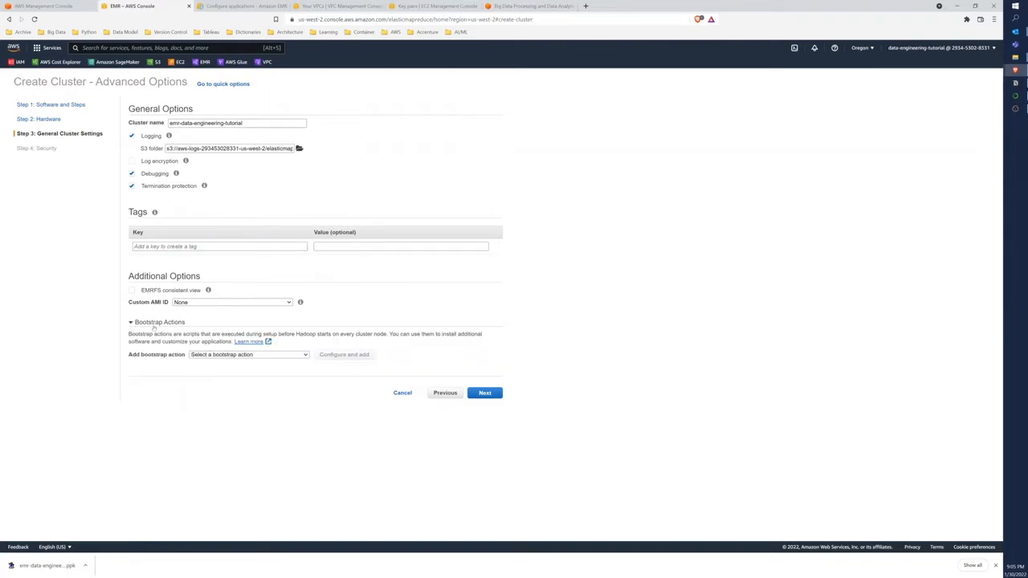
{"action": "left_click", "coordinate": [485, 393]}
Select emr-data-engineering-tutorial as the EC2 key pair and check the permissions of EMR_DefaultRole in IAM
{"action": "left_click", "coordinate": [264, 124]}
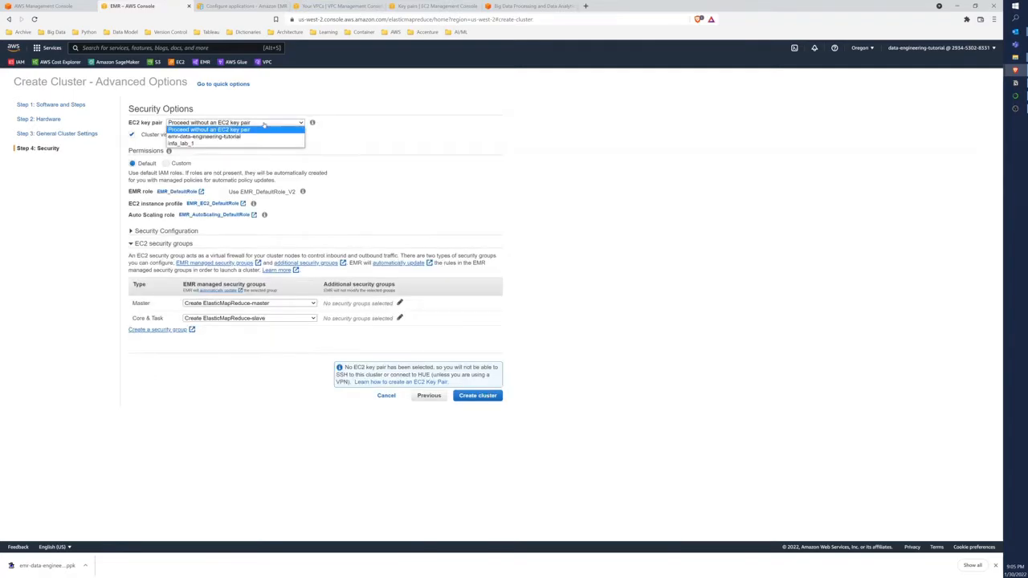
{"action": "left_click", "coordinate": [261, 137]}
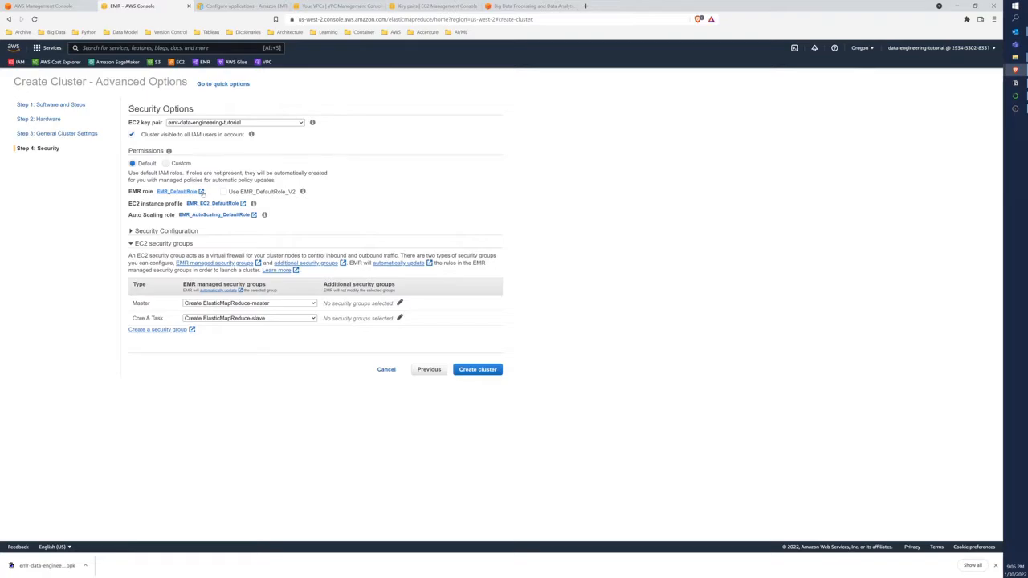
{"action": "left_click", "coordinate": [202, 191]}
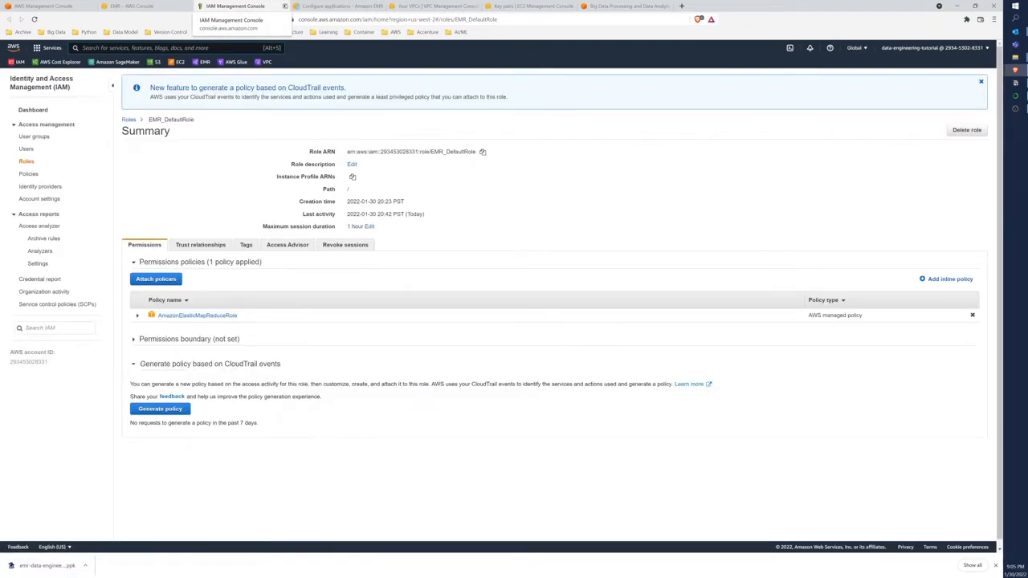
{"action": "left_click", "coordinate": [284, 6]}
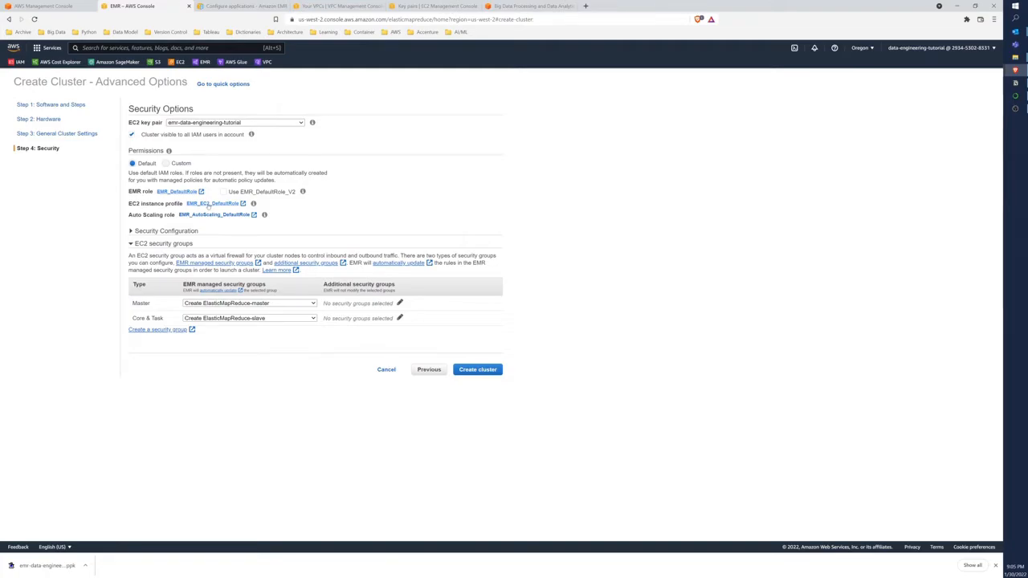
Expand the security configuration, leave it at None, and create the cluster
{"action": "left_click", "coordinate": [130, 231]}
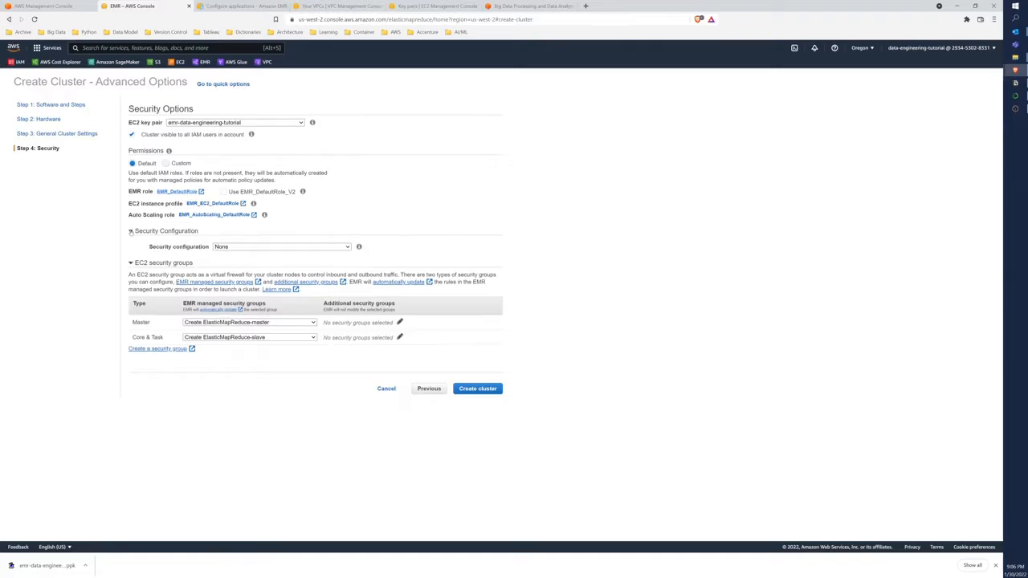
{"action": "mouse_move", "coordinate": [359, 249]}
{"action": "left_click", "coordinate": [477, 389]}
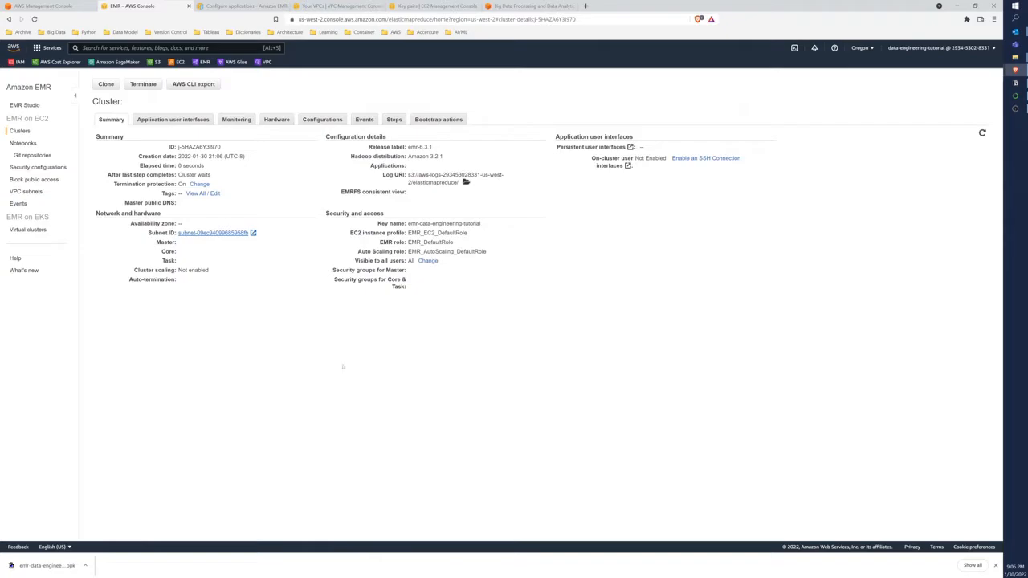
Refresh the new cluster's summary and review its master and core nodes, installed applications and configuration details
{"action": "left_click", "coordinate": [982, 134]}
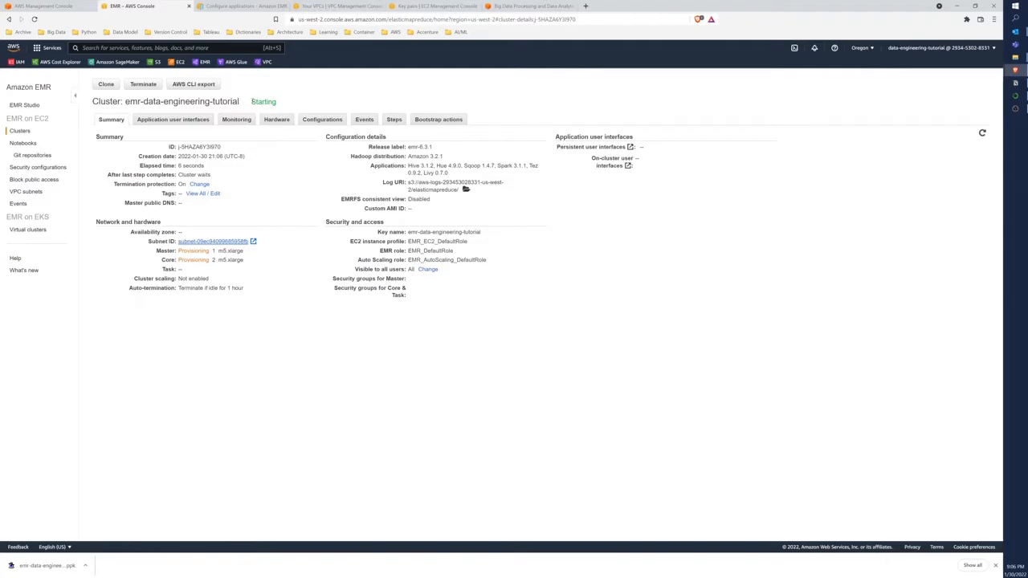
{"action": "left_click_drag", "start_coordinate": [180, 251], "coordinate": [244, 252]}
{"action": "left_click_drag", "start_coordinate": [179, 261], "coordinate": [244, 260]}
{"action": "left_click", "coordinate": [228, 260]}
{"action": "left_click", "coordinate": [244, 260]}
{"action": "left_click_drag", "start_coordinate": [408, 149], "coordinate": [545, 172]}
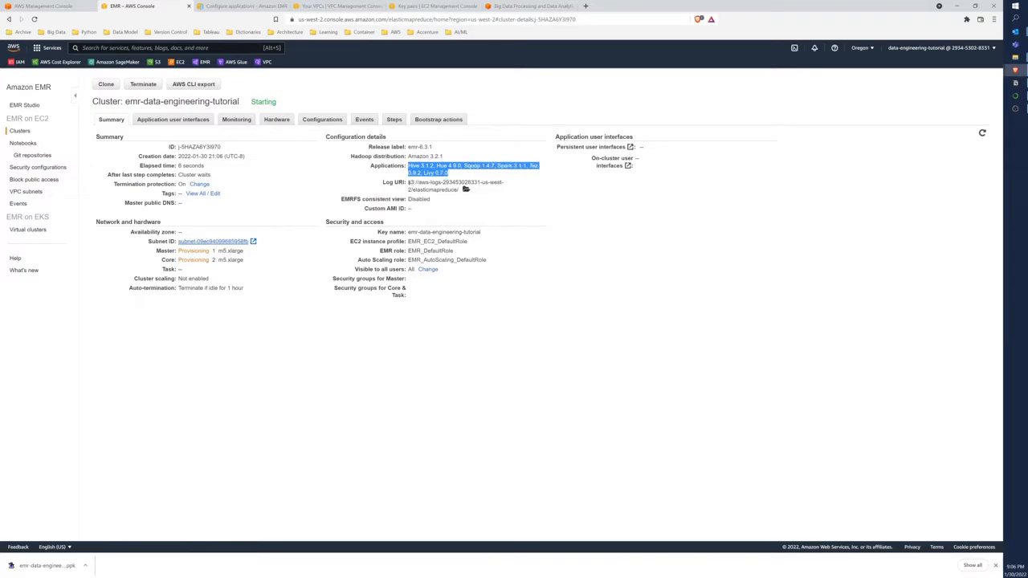
{"action": "left_click", "coordinate": [410, 199]}
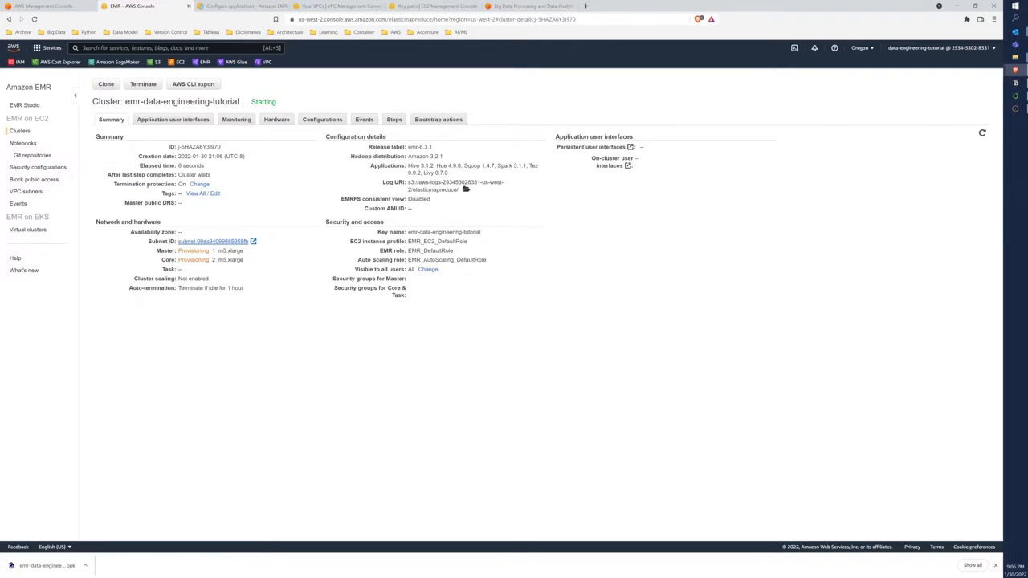
Review the cluster's termination protection, security groups and auto-termination, then view its application user interfaces and monitoring graphs
{"action": "left_click_drag", "start_coordinate": [115, 184], "coordinate": [175, 183]}
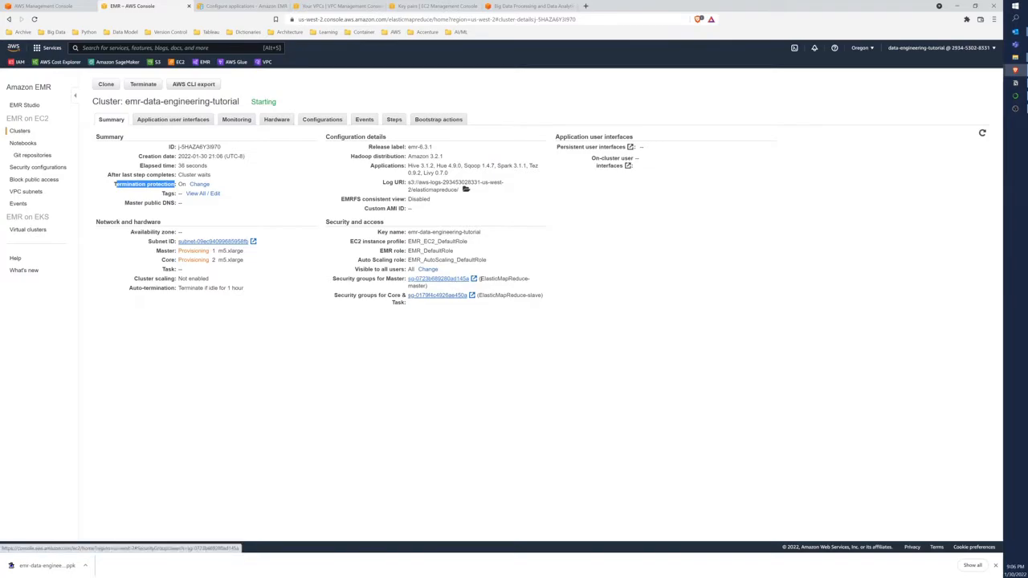
{"action": "left_click_drag", "start_coordinate": [479, 278], "coordinate": [429, 287]}
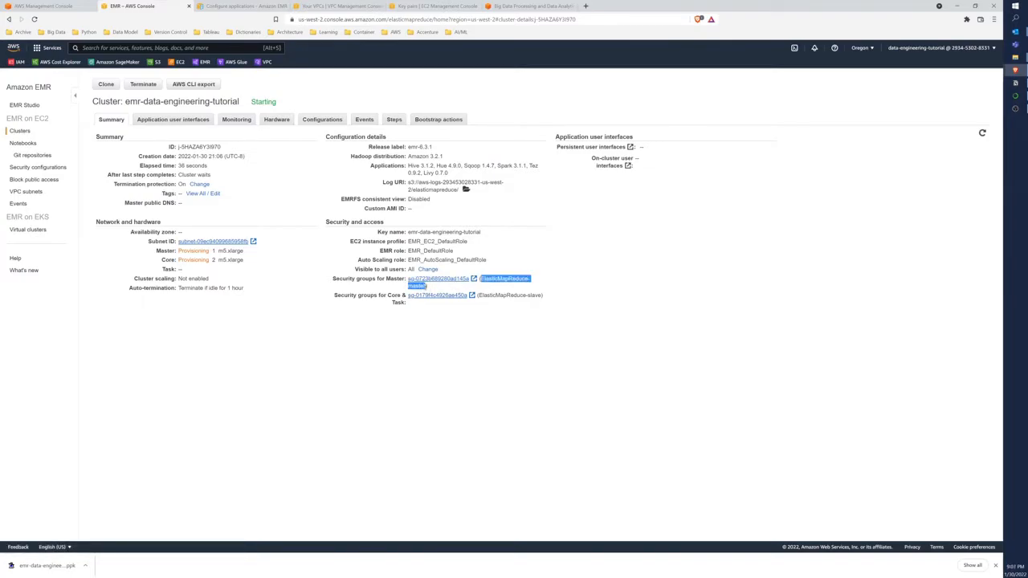
{"action": "left_click_drag", "start_coordinate": [478, 295], "coordinate": [542, 295]}
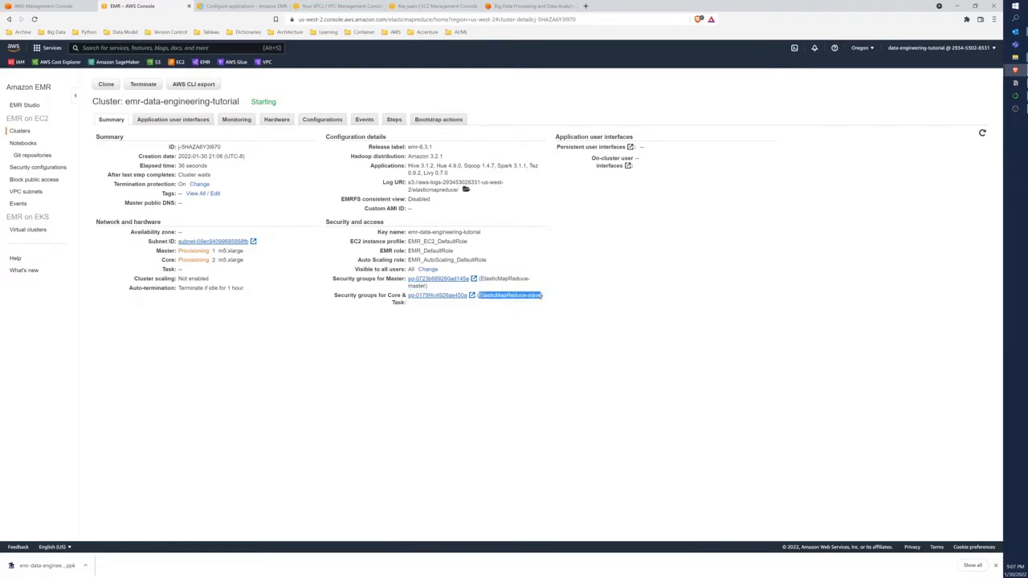
{"action": "left_click_drag", "start_coordinate": [130, 287], "coordinate": [250, 293]}
{"action": "left_click", "coordinate": [184, 121]}
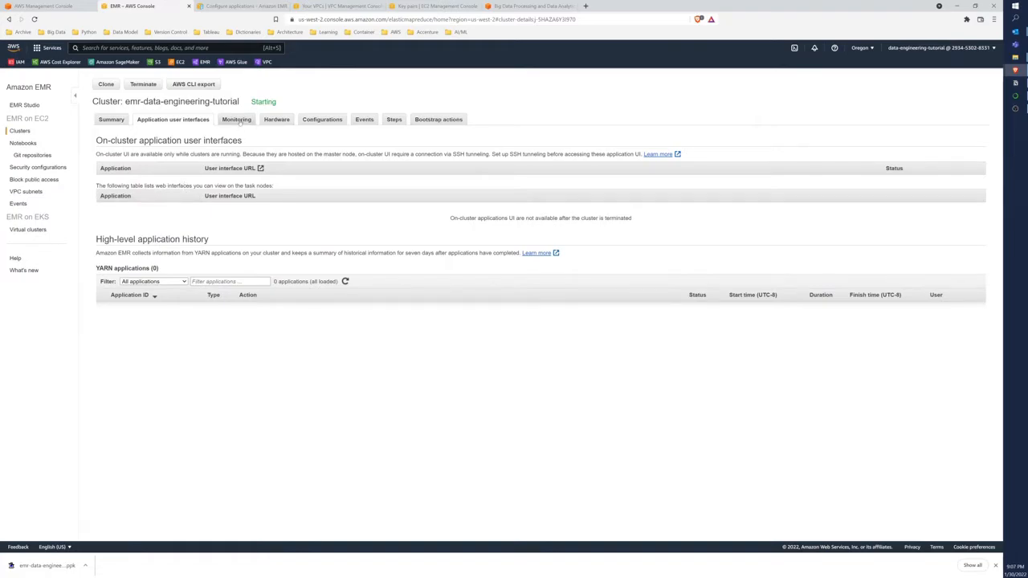
{"action": "left_click", "coordinate": [238, 119]}
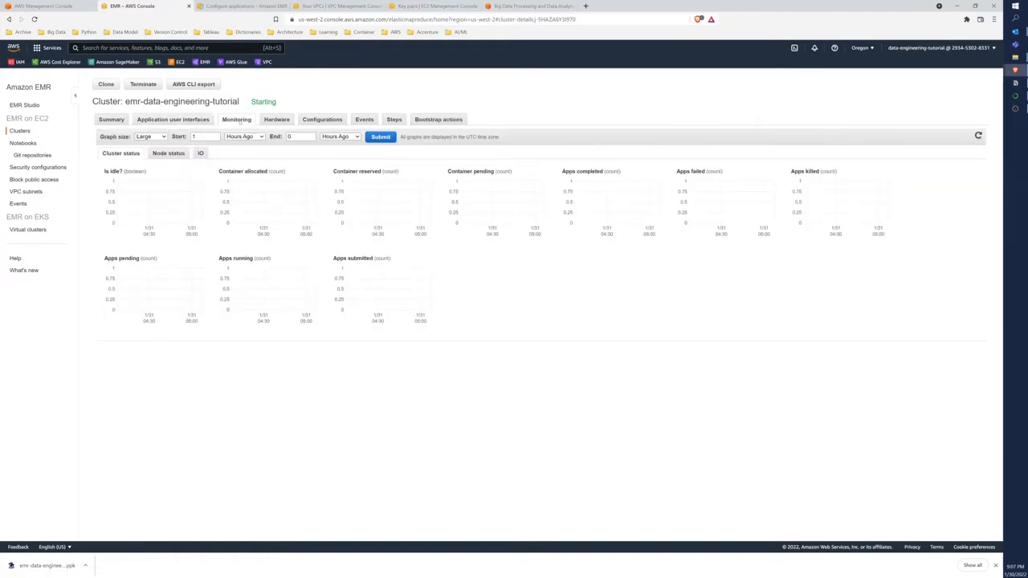
Examine the cluster's hardware: core and master instance groups, on-demand pricing, instance types, scaling policy and auto-termination
{"action": "left_click", "coordinate": [276, 119]}
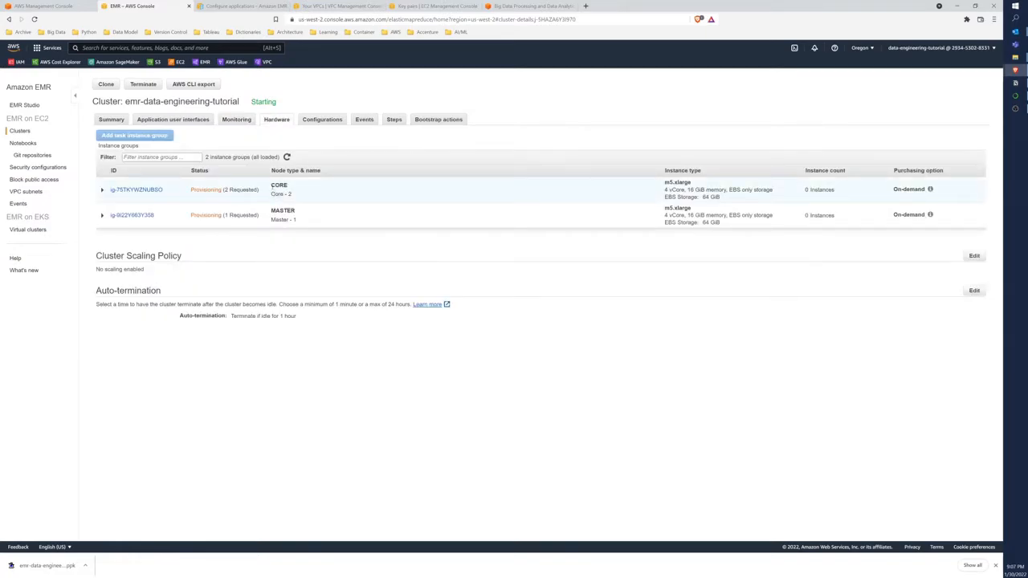
{"action": "left_click_drag", "start_coordinate": [271, 186], "coordinate": [290, 195]}
{"action": "mouse_move", "coordinate": [930, 189]}
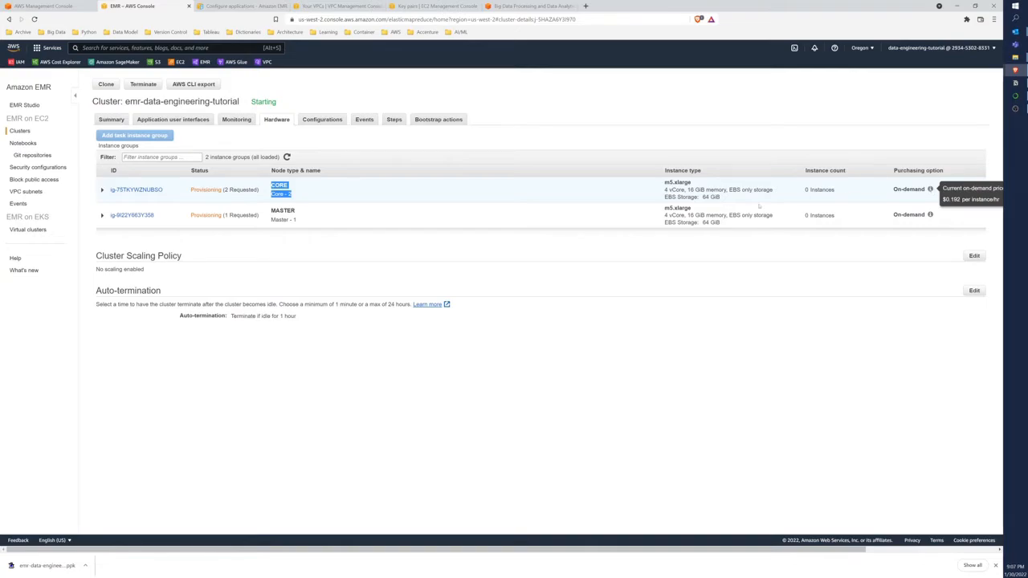
{"action": "left_click_drag", "start_coordinate": [271, 208], "coordinate": [297, 222]}
{"action": "left_click_drag", "start_coordinate": [665, 208], "coordinate": [693, 210]}
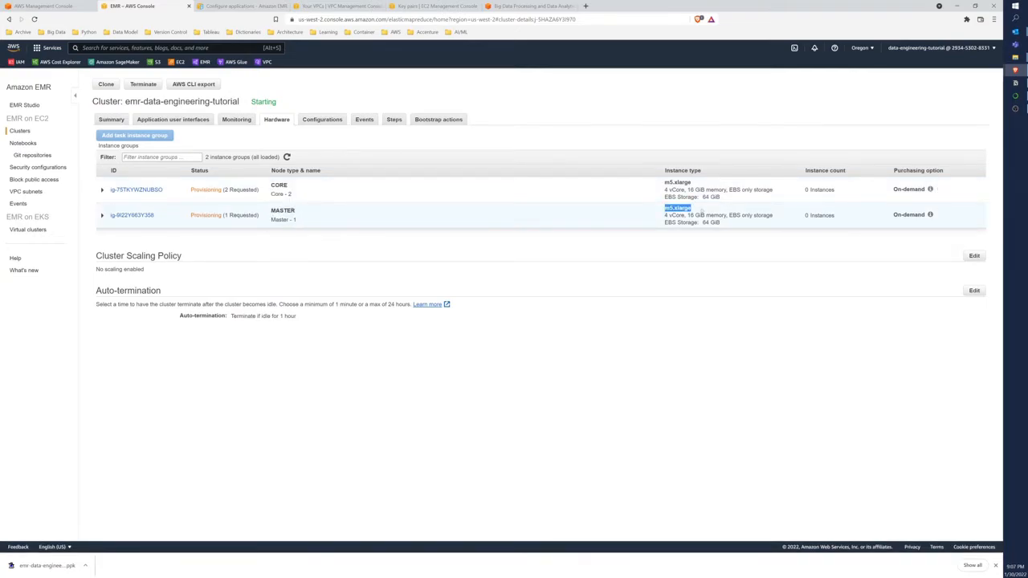
{"action": "left_click_drag", "start_coordinate": [96, 256], "coordinate": [184, 256]}
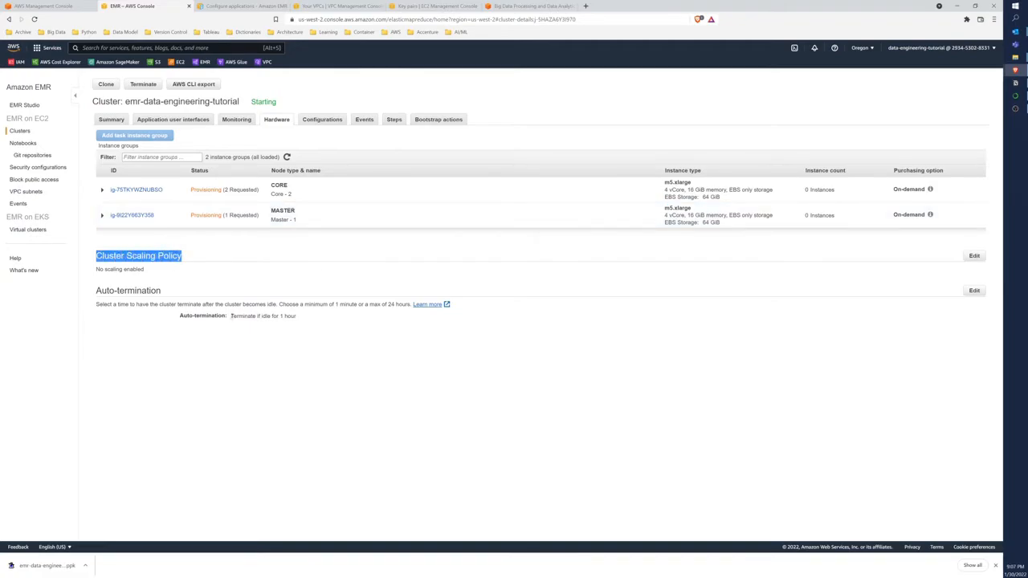
{"action": "left_click_drag", "start_coordinate": [232, 316], "coordinate": [297, 316]}
{"action": "left_click", "coordinate": [301, 313]}
Review the cluster's configuration classifications, view them as JSON, and check the hive-site metastore factory value
{"action": "left_click", "coordinate": [320, 119]}
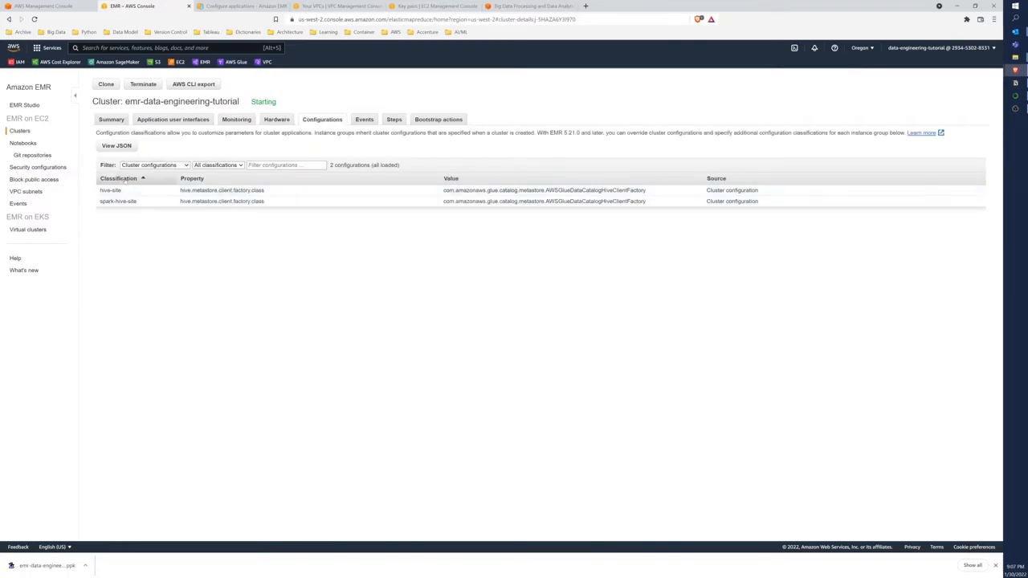
{"action": "left_click", "coordinate": [117, 146]}
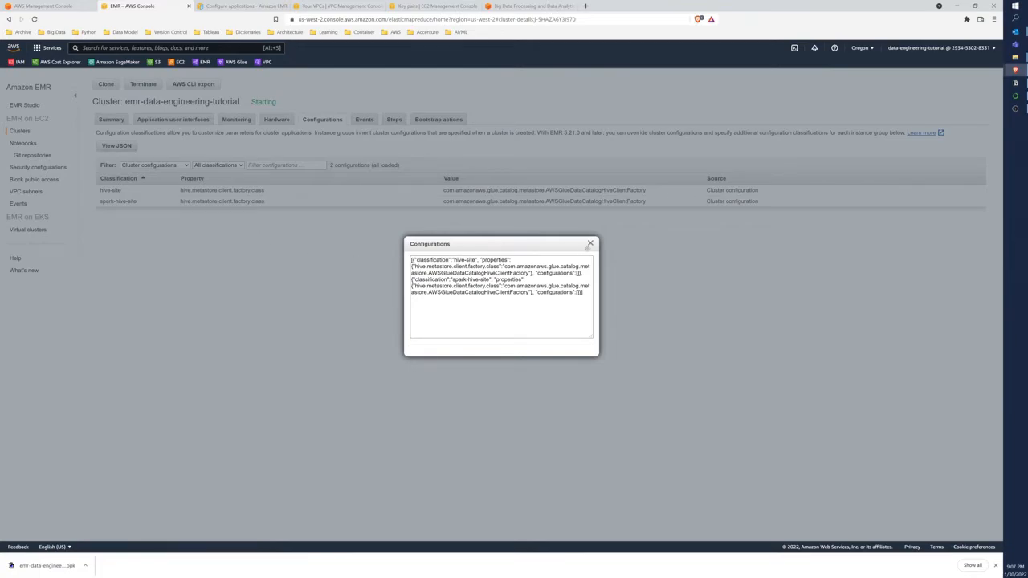
{"action": "left_click", "coordinate": [589, 244]}
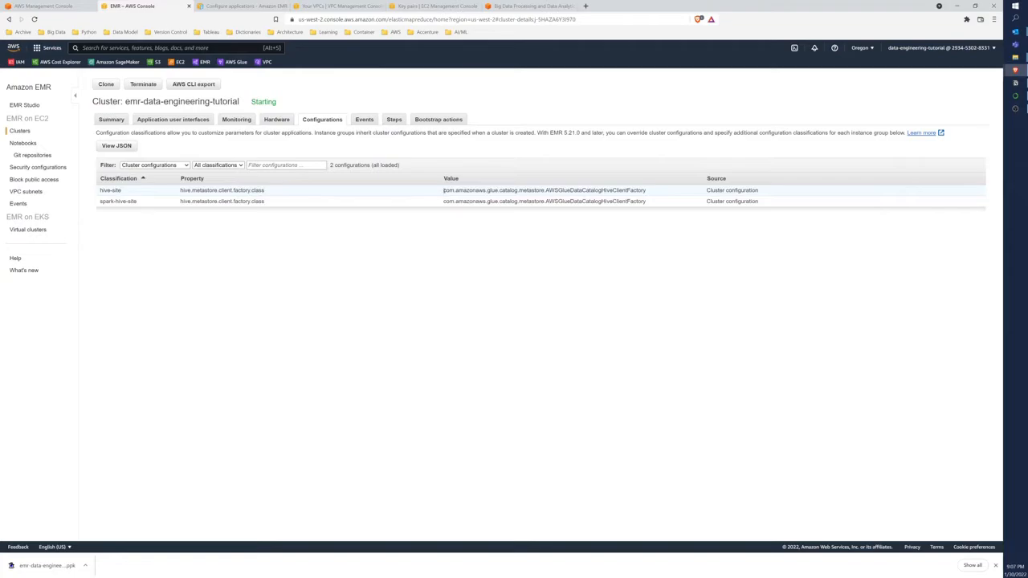
{"action": "left_click_drag", "start_coordinate": [443, 190], "coordinate": [648, 191]}
Review the cluster's event list and read the description of the cluster state change event
{"action": "left_click", "coordinate": [363, 119]}
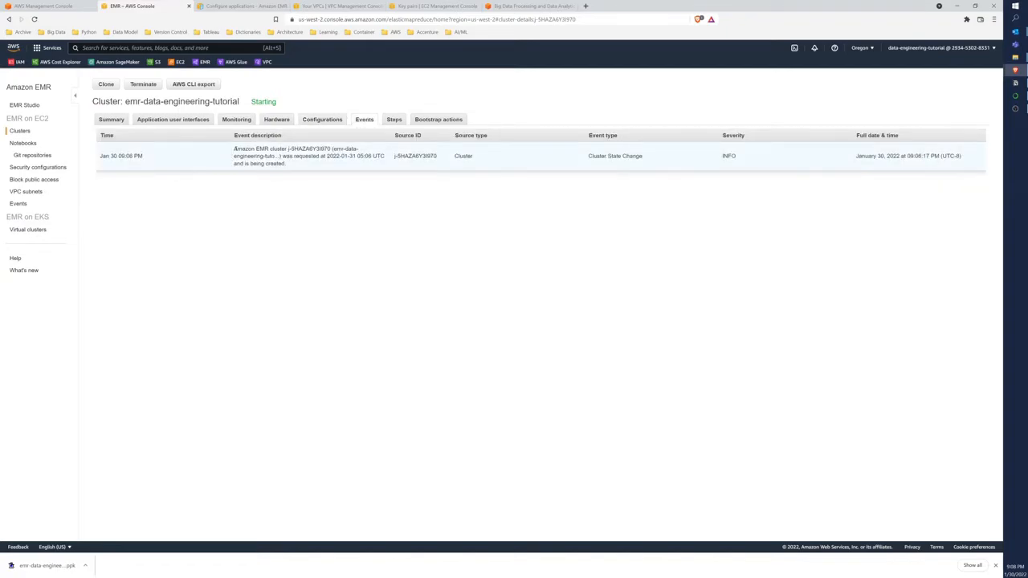
{"action": "left_click_drag", "start_coordinate": [234, 149], "coordinate": [287, 164]}
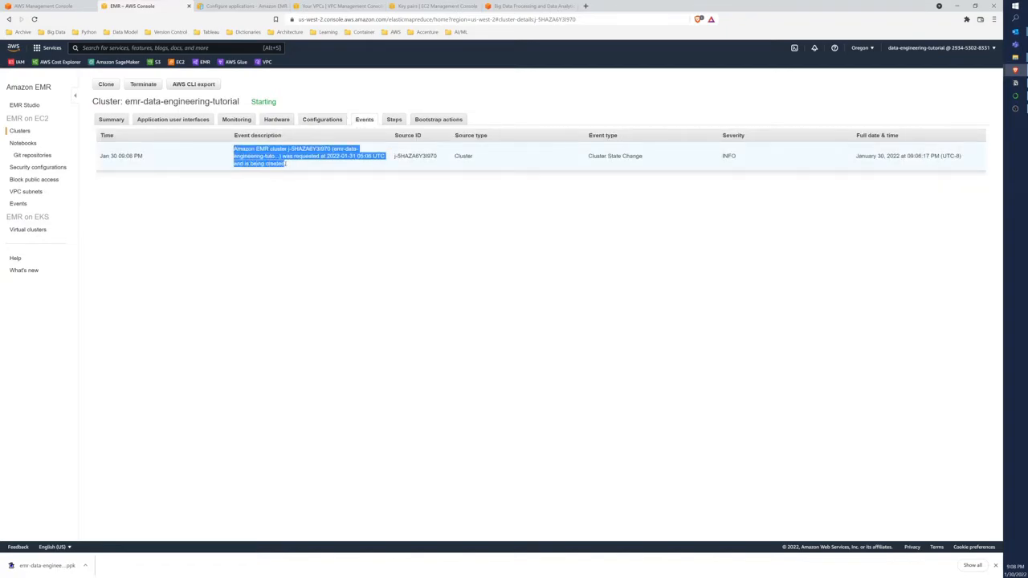
{"action": "left_click", "coordinate": [599, 156]}
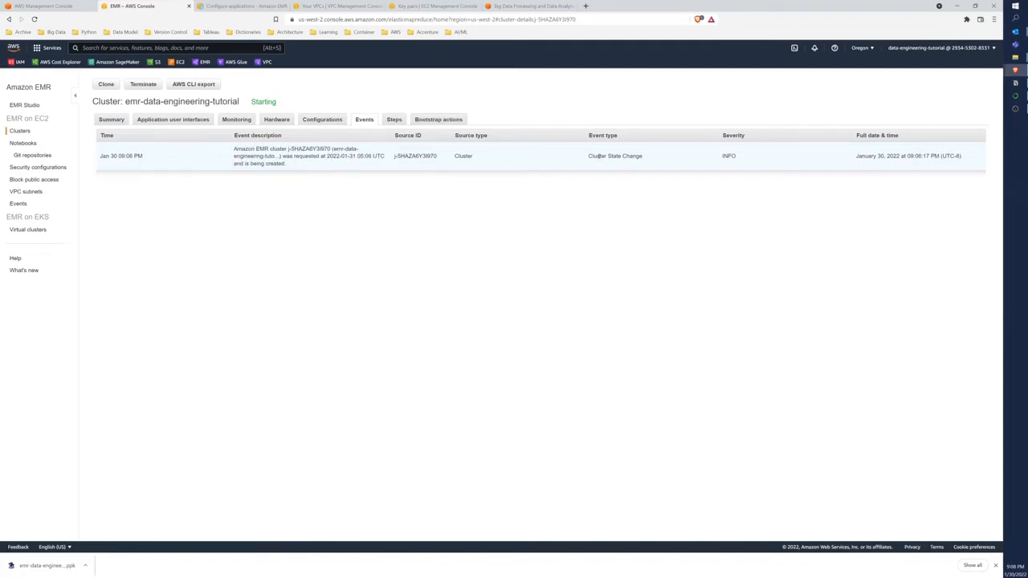
Refresh the cluster's steps, expand Setup hadoop debugging to read its JAR location, and view the bootstrap actions
{"action": "left_click", "coordinate": [395, 119]}
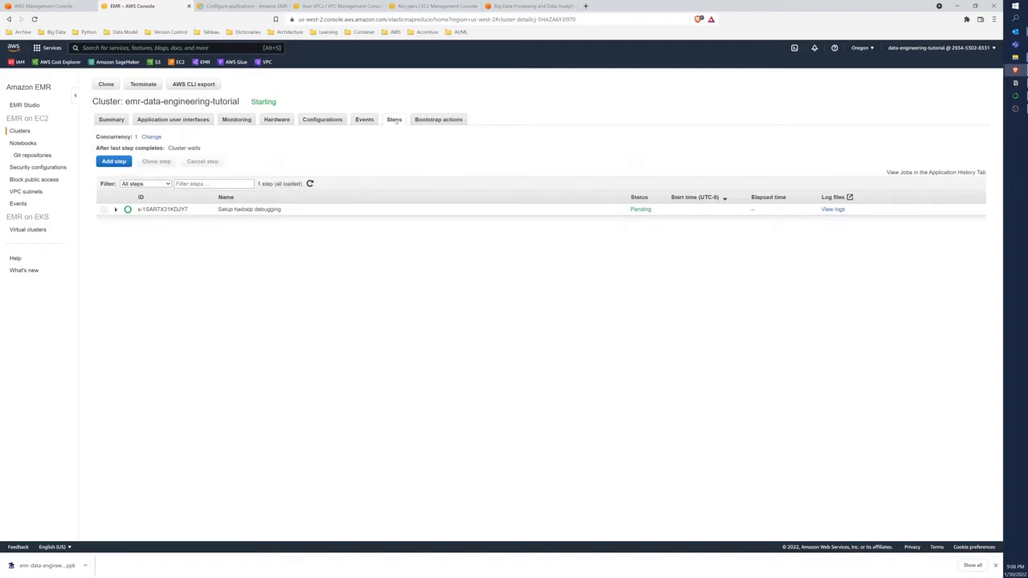
{"action": "left_click", "coordinate": [310, 184]}
{"action": "left_click", "coordinate": [116, 211]}
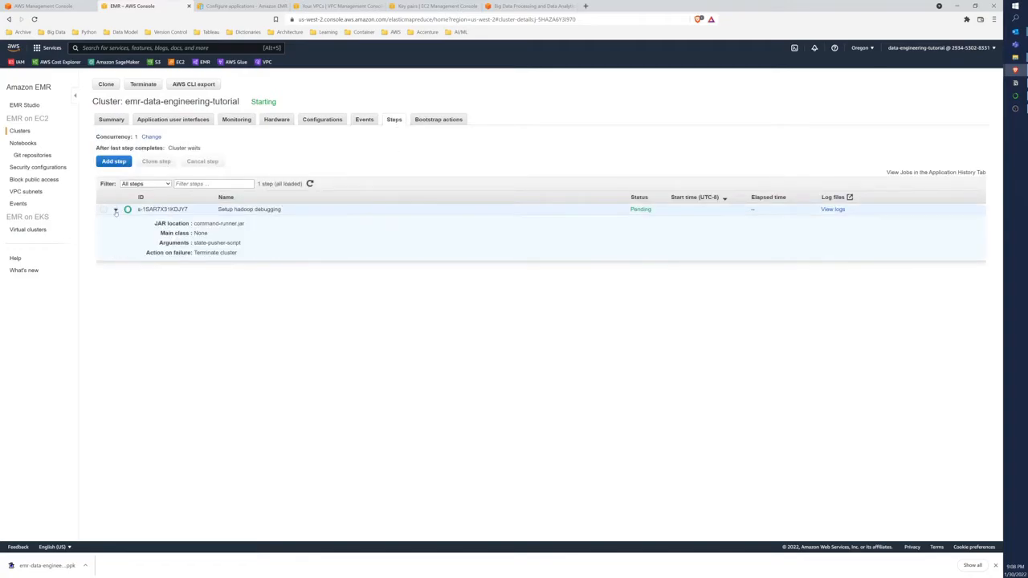
{"action": "left_click_drag", "start_coordinate": [192, 225], "coordinate": [253, 227]}
{"action": "left_click", "coordinate": [437, 121]}
Return to the cluster summary and view the full AWS CLI export command that recreates the cluster
{"action": "left_click", "coordinate": [112, 120]}
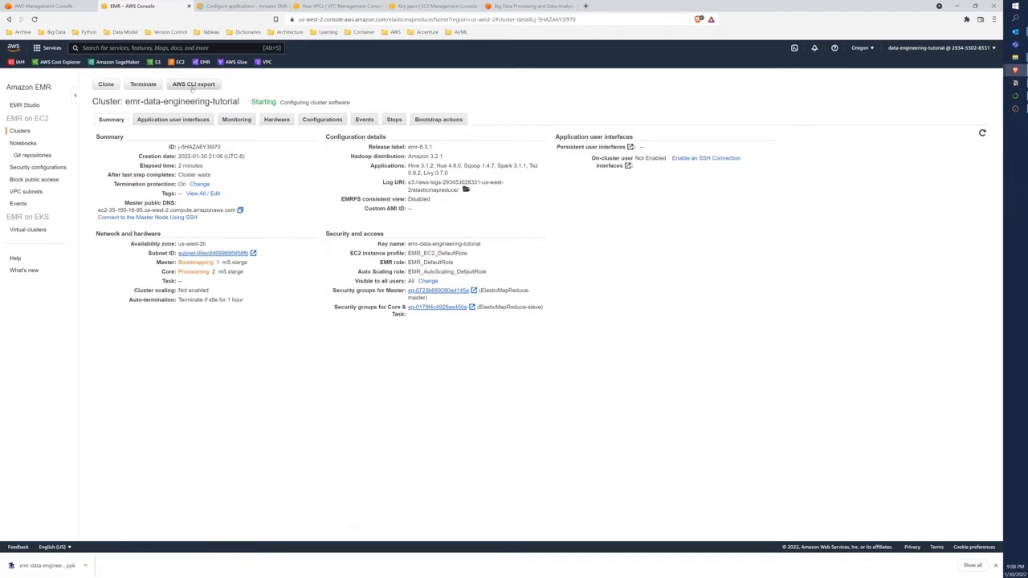
{"action": "left_click", "coordinate": [193, 87]}
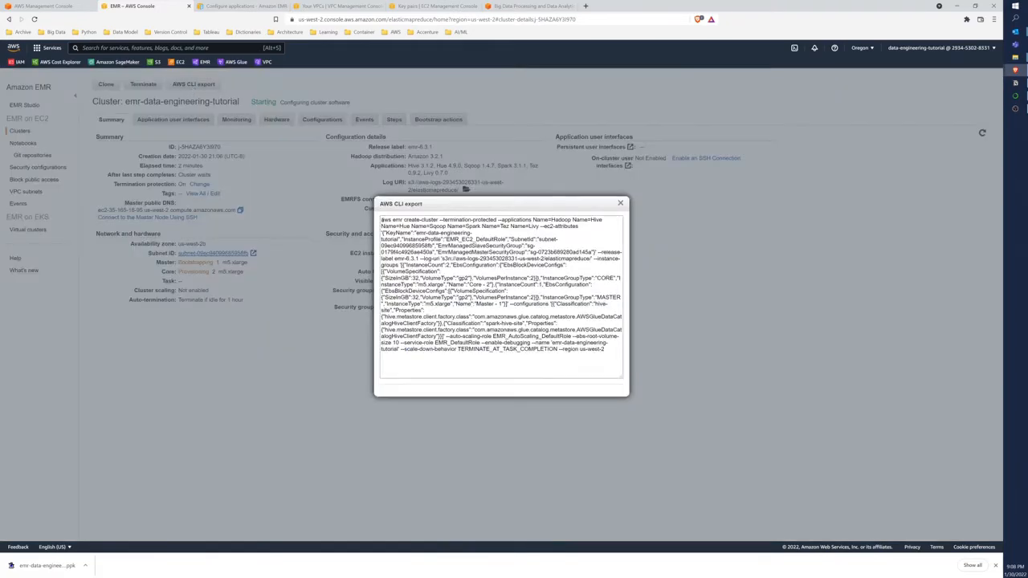
{"action": "left_click_drag", "start_coordinate": [381, 219], "coordinate": [419, 220]}
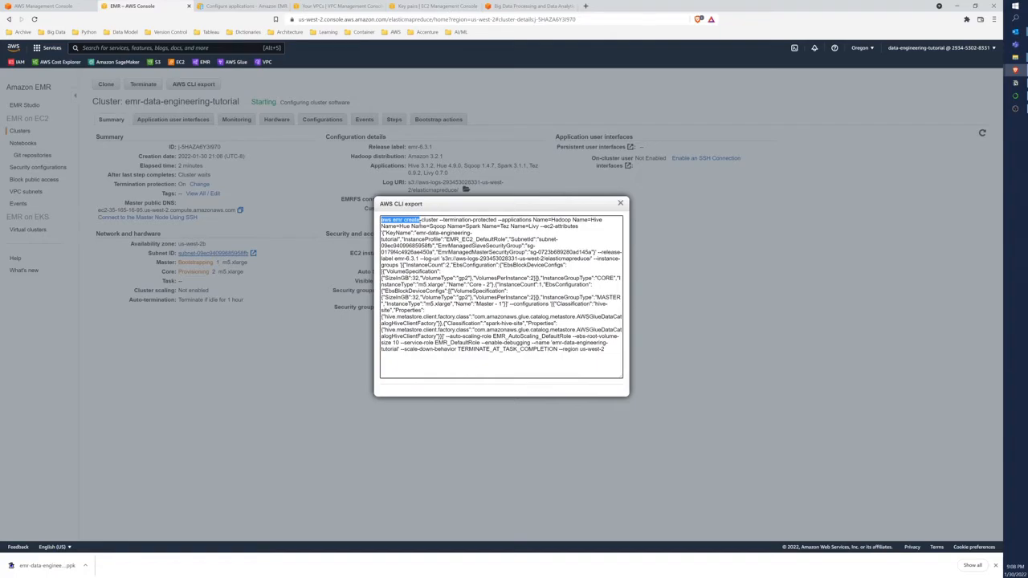
{"action": "left_click_drag", "start_coordinate": [419, 220], "coordinate": [606, 350]}
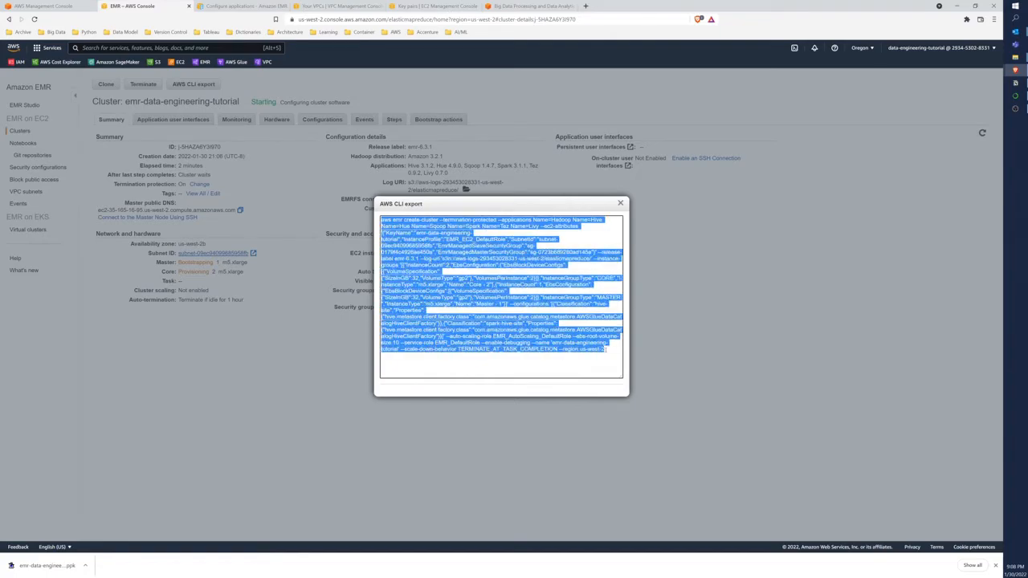
{"action": "left_click", "coordinate": [619, 205]}
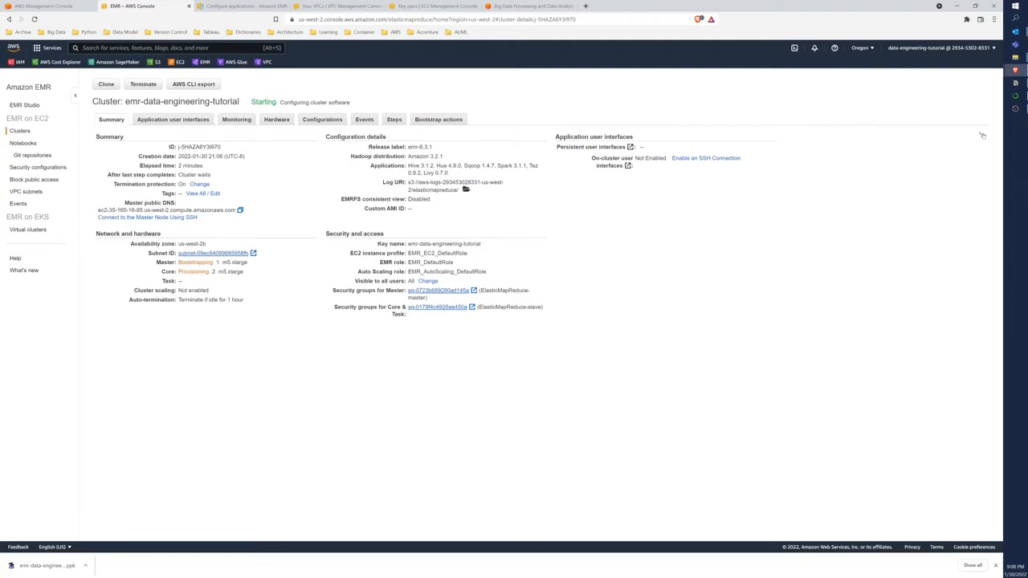
Switch to the EC2 console's Security Groups list and widen the security group name column to show full names
{"action": "left_click", "coordinate": [20, 131]}
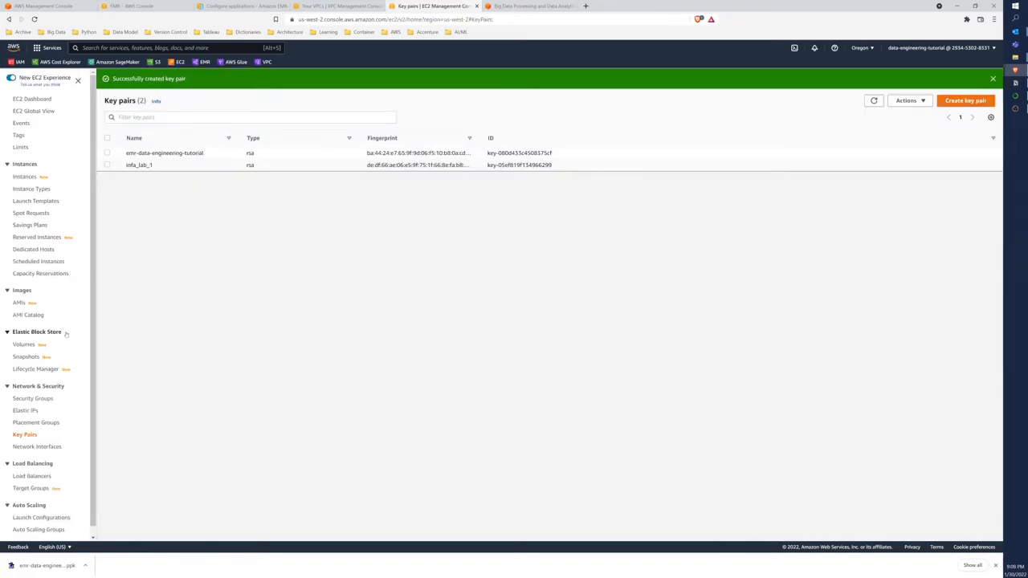
{"action": "scroll", "coordinate": [66, 340], "scroll_direction": "down", "scroll_amount": 1}
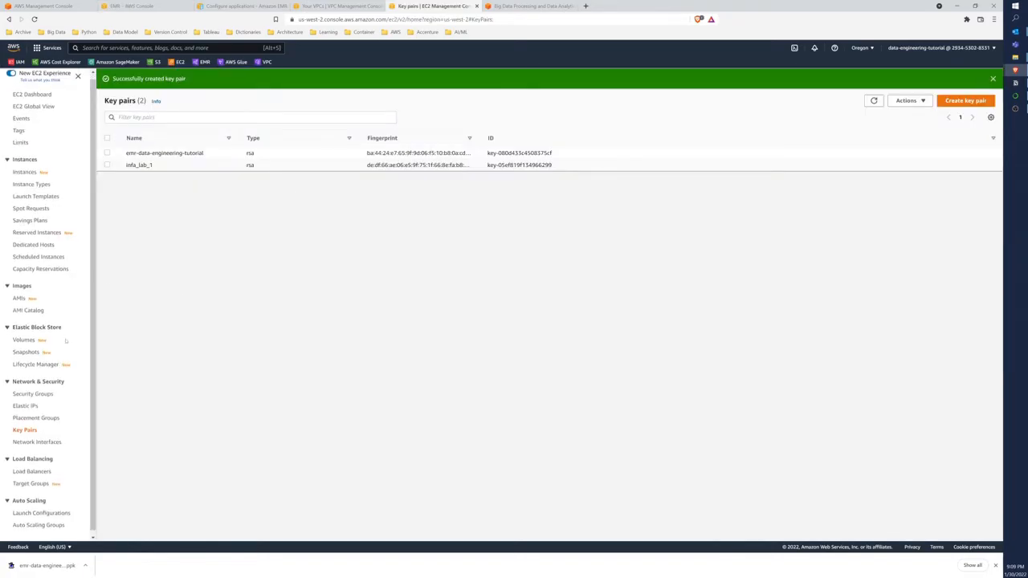
{"action": "left_click", "coordinate": [36, 392]}
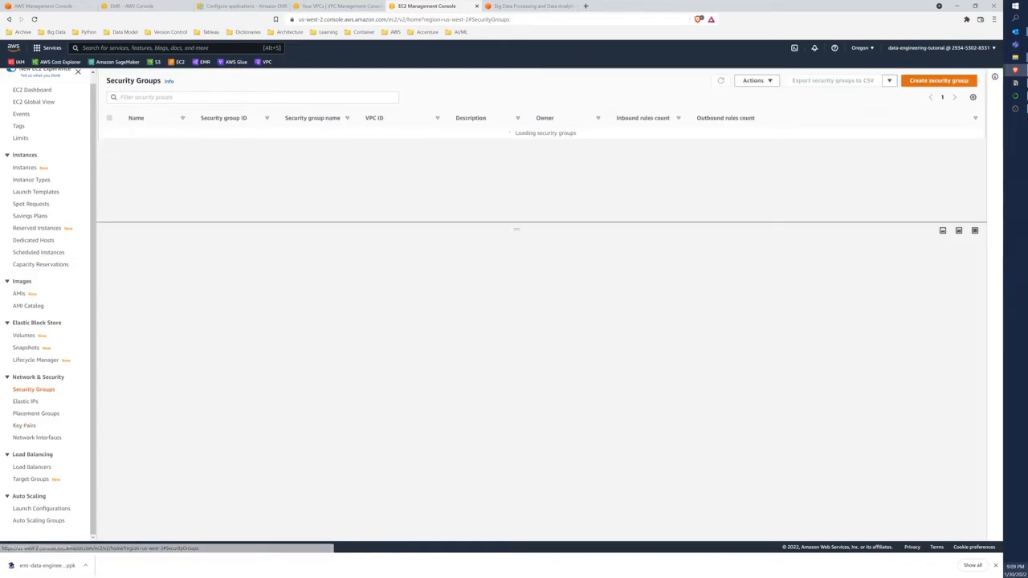
{"action": "left_click", "coordinate": [995, 566]}
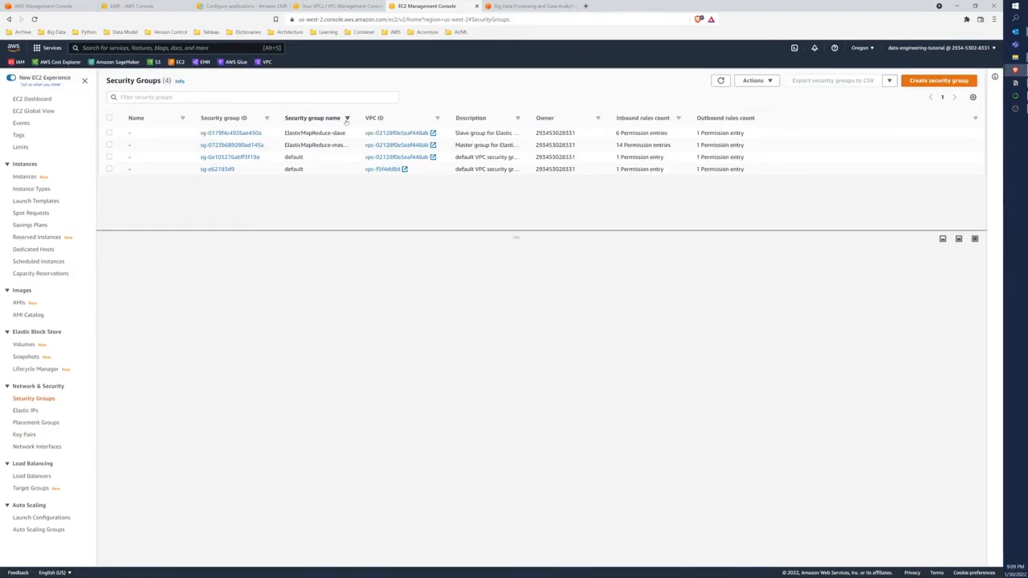
{"action": "left_click_drag", "start_coordinate": [357, 119], "coordinate": [407, 120]}
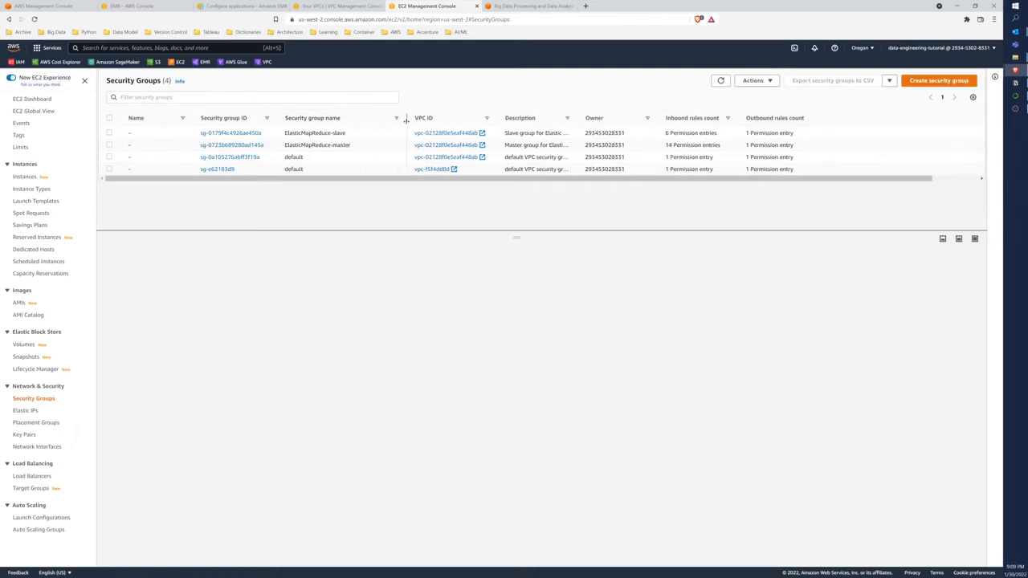
Select the ElasticMapReduce-master security group and read the description in its details
{"action": "left_click", "coordinate": [110, 145]}
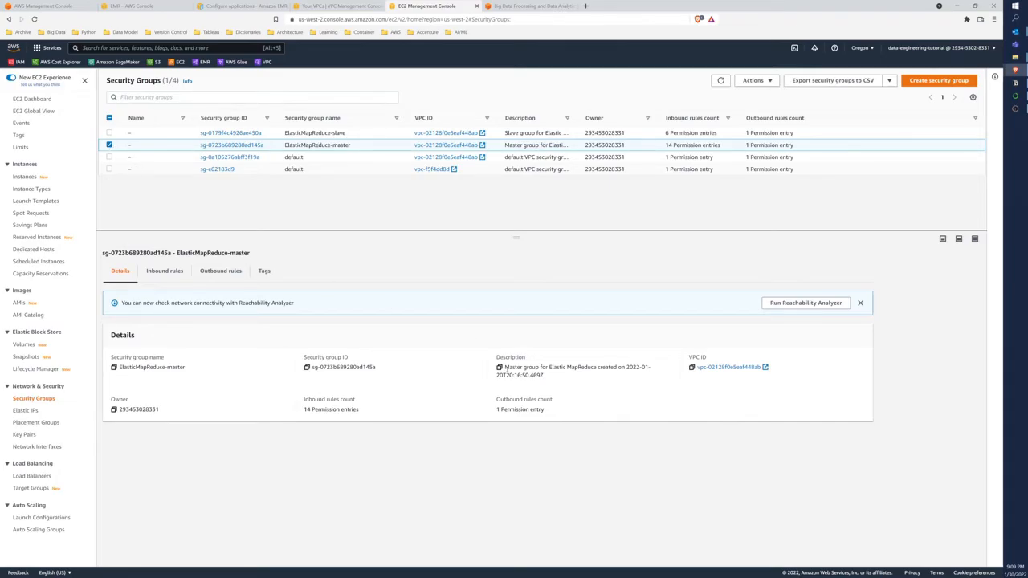
{"action": "left_click_drag", "start_coordinate": [505, 367], "coordinate": [648, 375]}
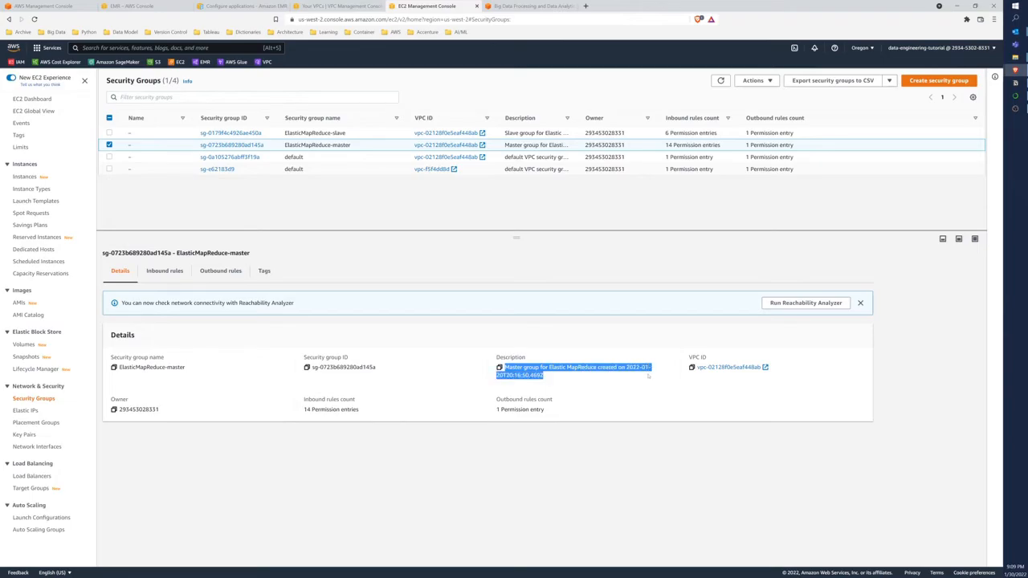
{"action": "left_click", "coordinate": [648, 375]}
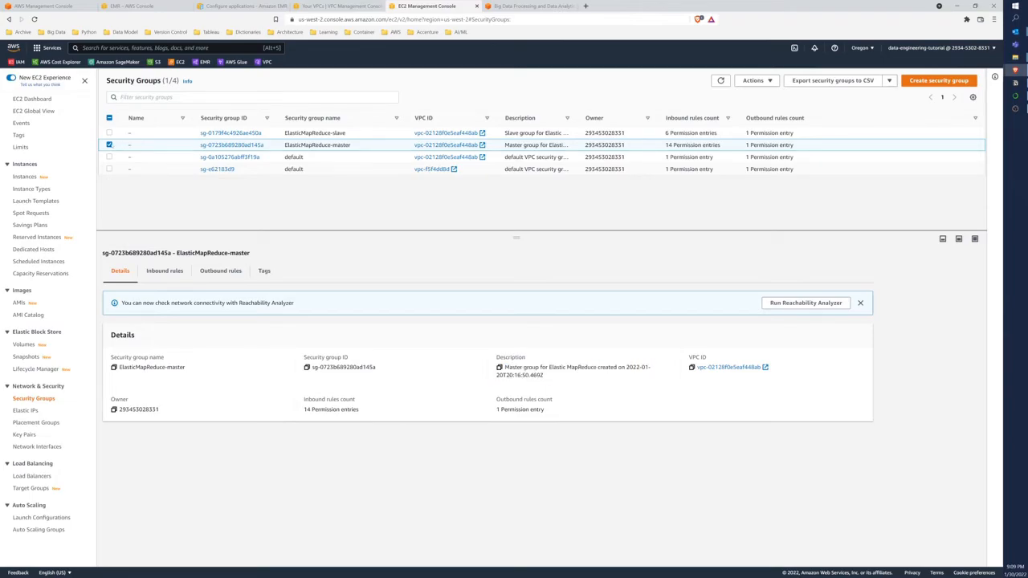
Select only the ElasticMapReduce-slave security group, examine its inbound rules with widened rule ID and source columns, and view its outbound rules
{"action": "left_click", "coordinate": [110, 144]}
{"action": "left_click", "coordinate": [109, 134]}
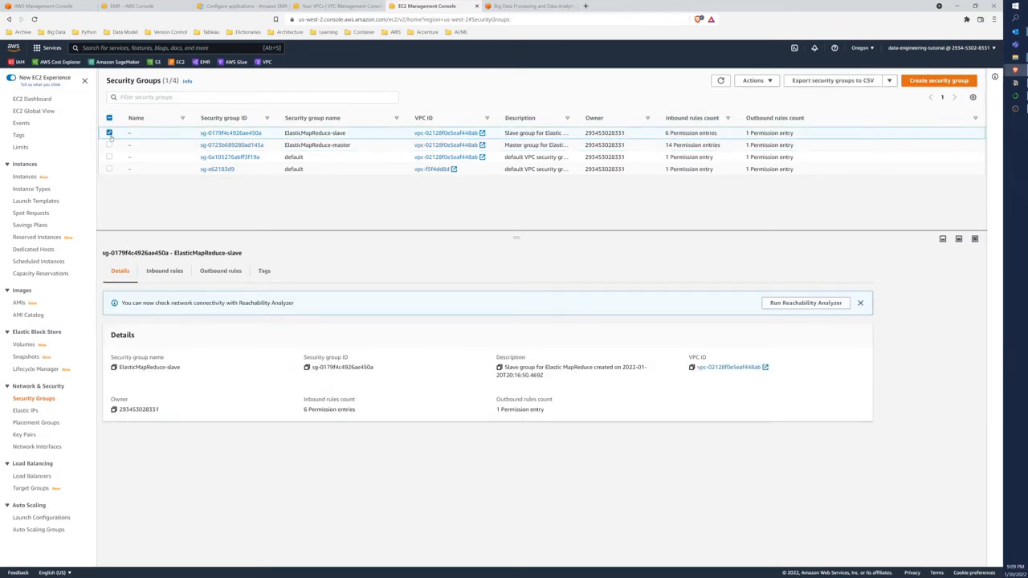
{"action": "left_click", "coordinate": [158, 273]}
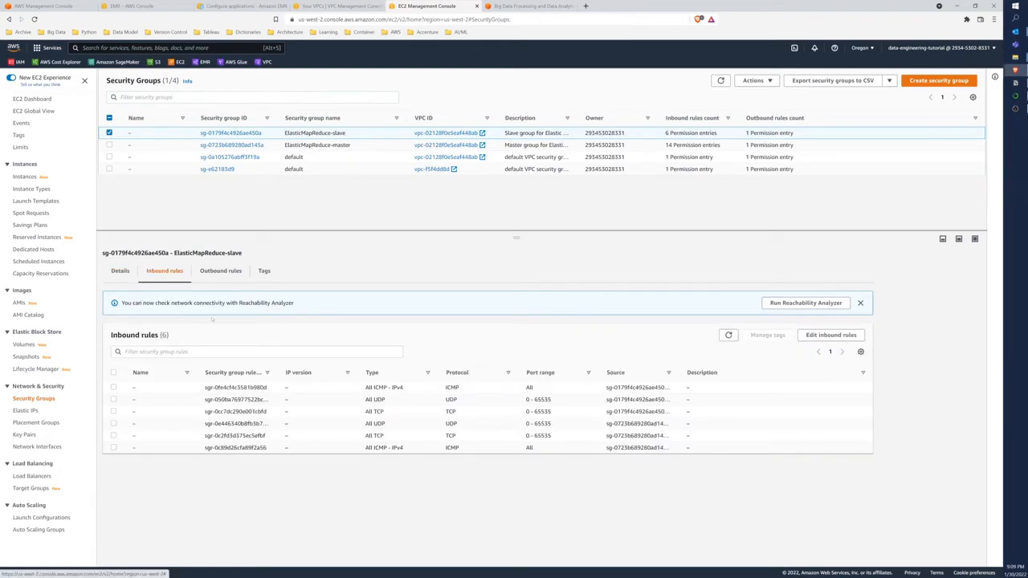
{"action": "left_click_drag", "start_coordinate": [277, 373], "coordinate": [310, 373]}
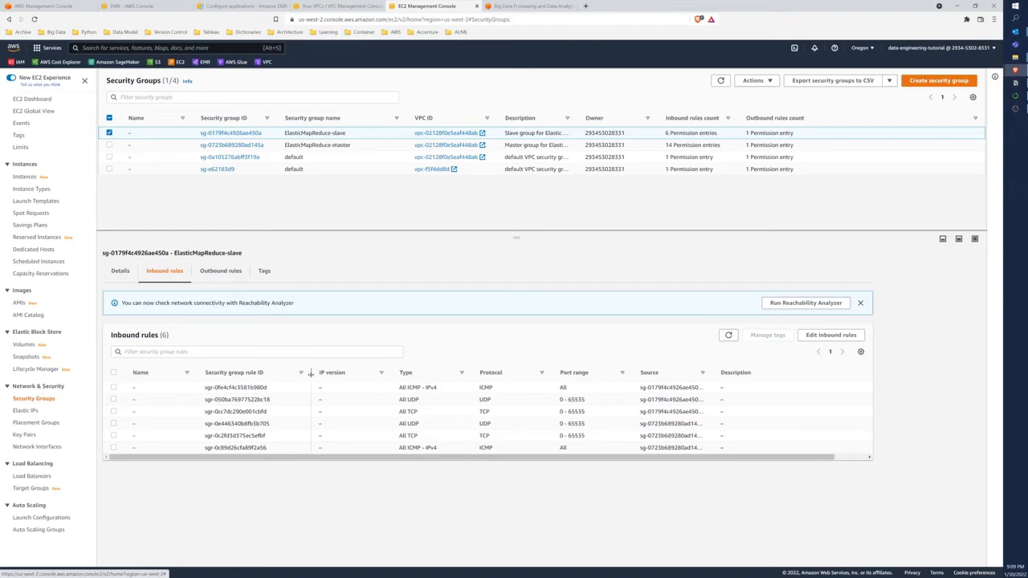
{"action": "left_click_drag", "start_coordinate": [712, 374], "coordinate": [811, 373]}
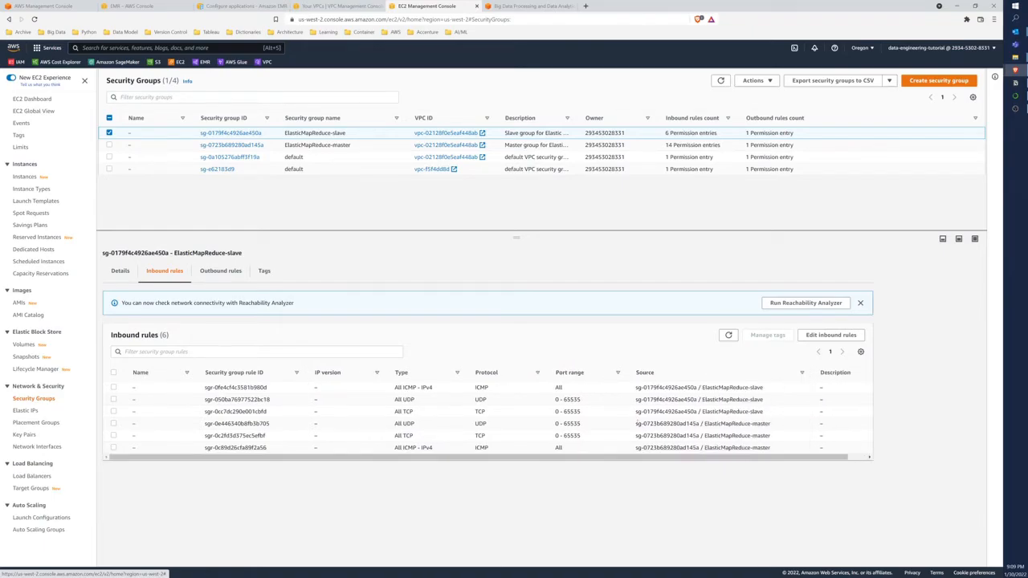
{"action": "left_click", "coordinate": [221, 271]}
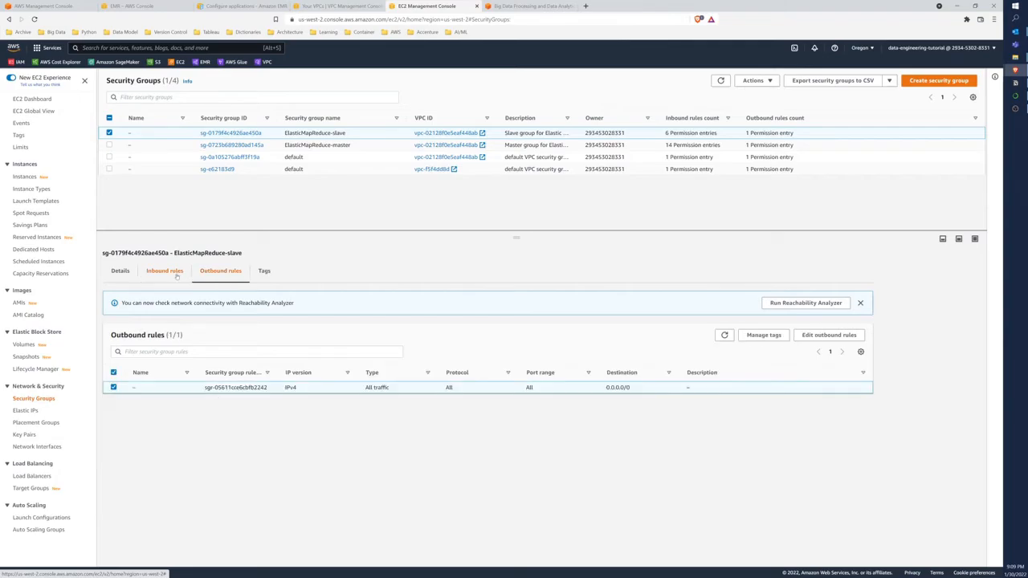
Select only the ElasticMapReduce-master security group and view its inbound rules with widened rule ID and source columns
{"action": "left_click", "coordinate": [174, 272]}
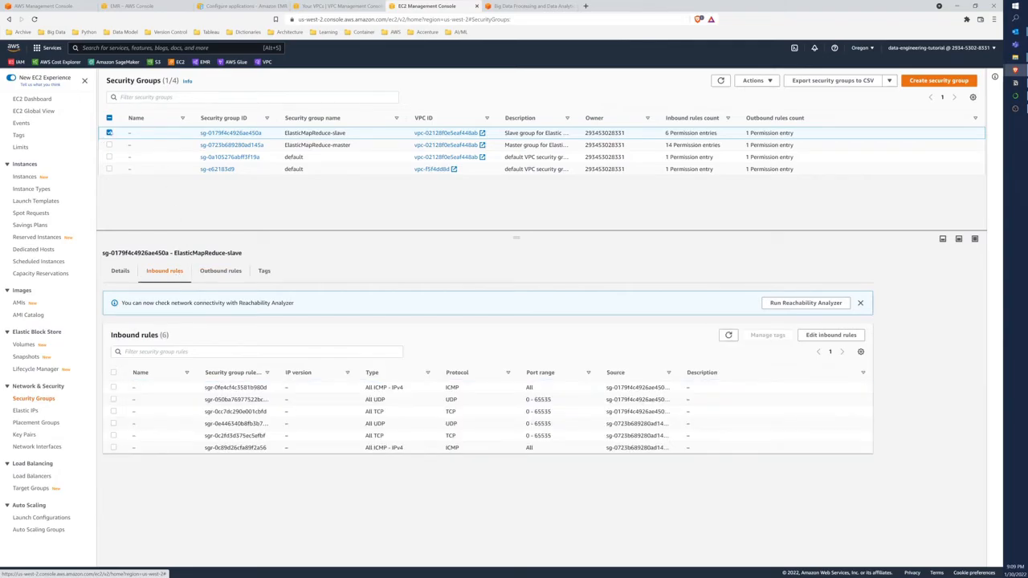
{"action": "left_click", "coordinate": [109, 133]}
{"action": "left_click", "coordinate": [110, 145]}
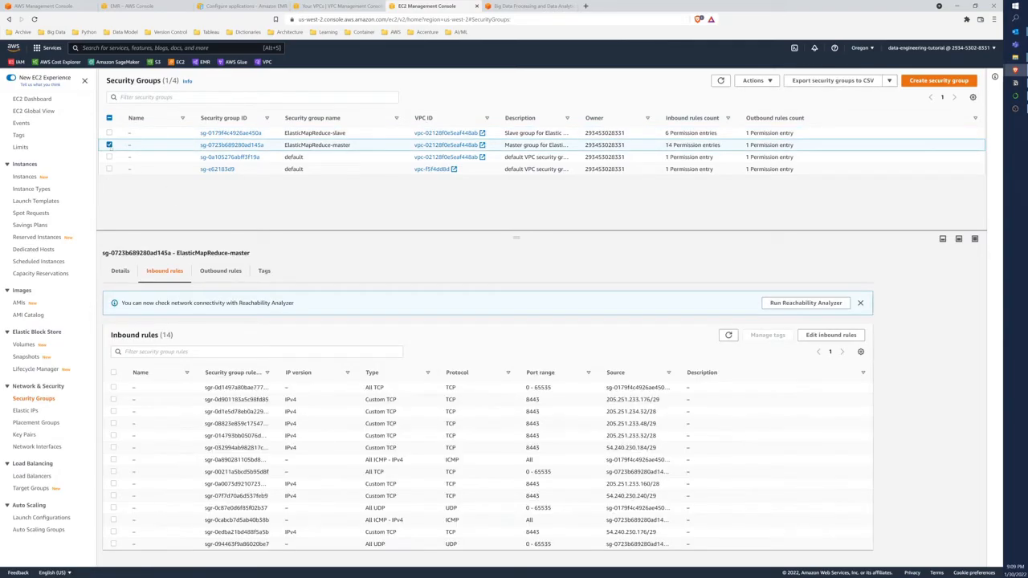
{"action": "left_click_drag", "start_coordinate": [276, 373], "coordinate": [303, 373]}
{"action": "left_click_drag", "start_coordinate": [702, 373], "coordinate": [820, 372]}
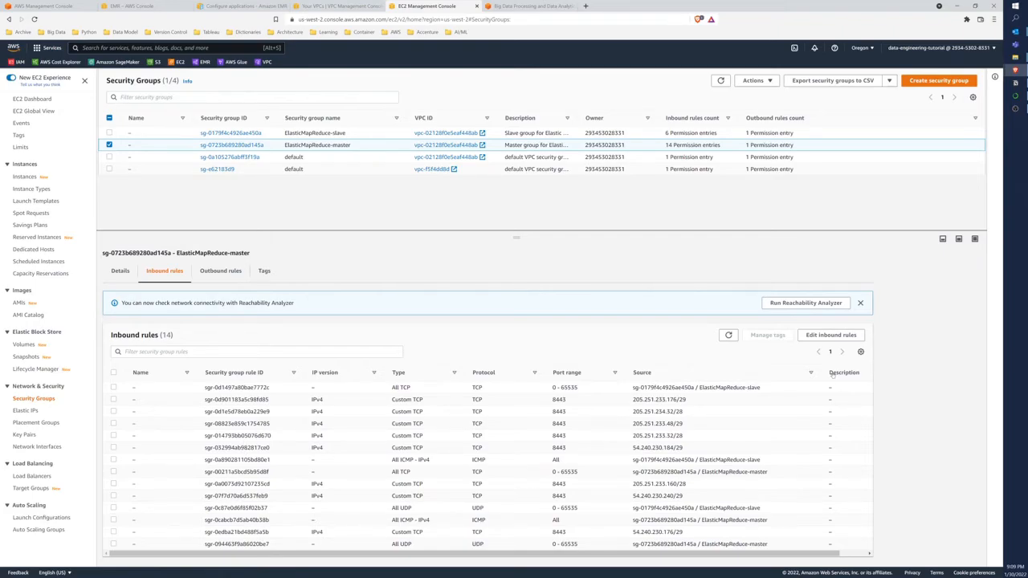
Add and save an inbound SSH rule for the master security group with source Anywhere-IPv4 and description "All all ssh traffic for IPv4"
{"action": "left_click", "coordinate": [831, 335]}
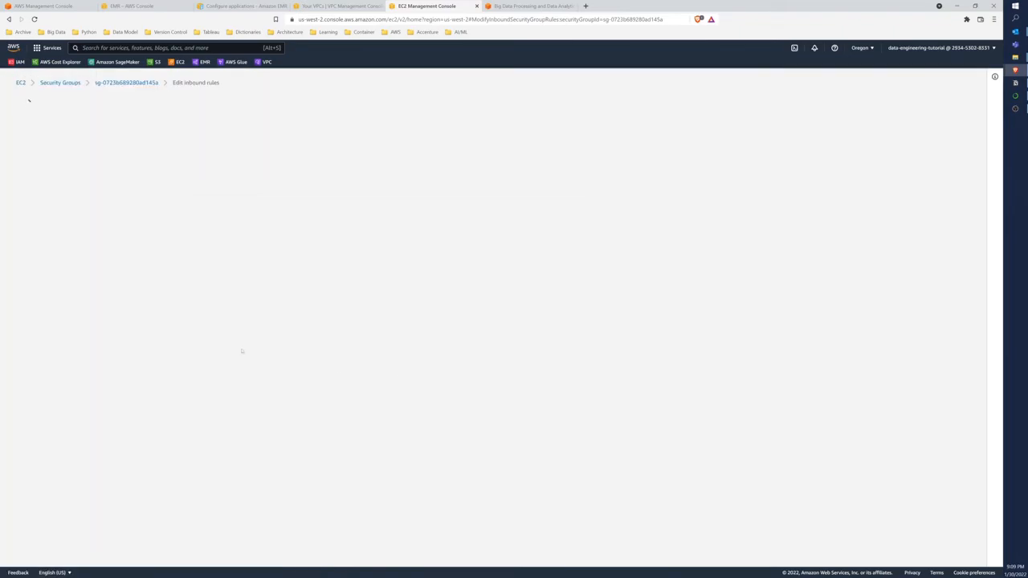
{"action": "scroll", "coordinate": [239, 346], "scroll_direction": "down", "scroll_amount": 3}
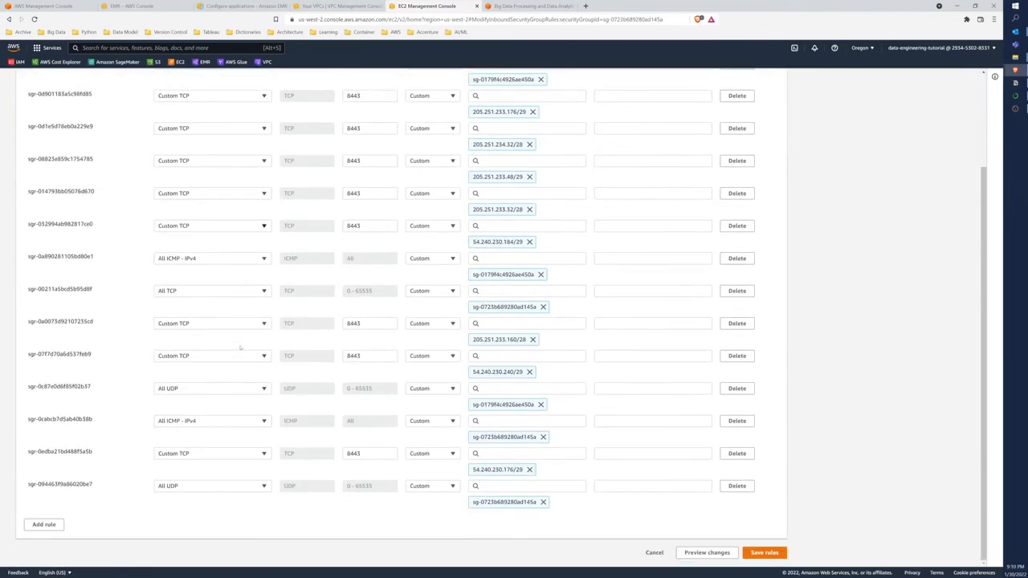
{"action": "left_click", "coordinate": [45, 523]}
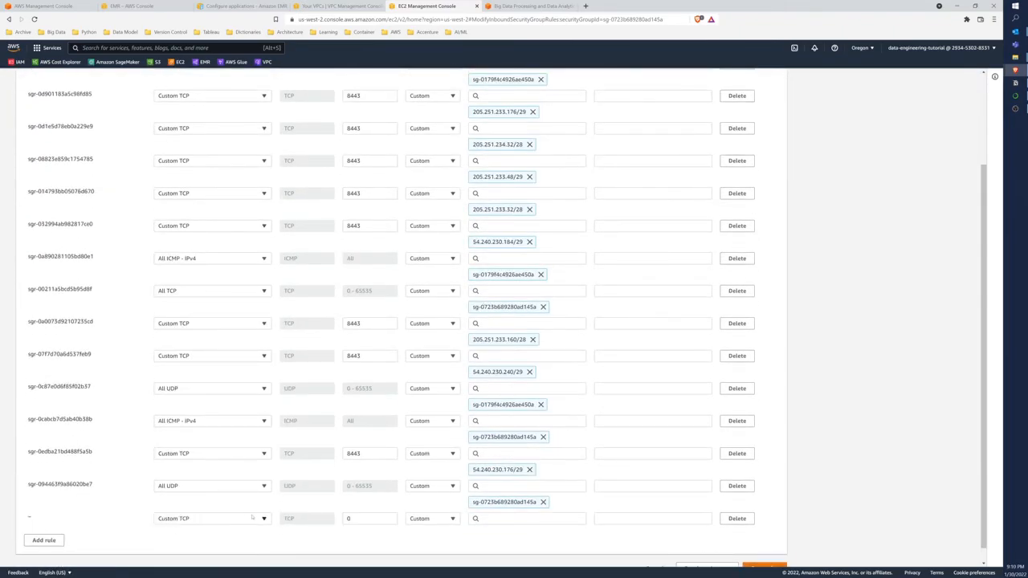
{"action": "left_click", "coordinate": [255, 518]}
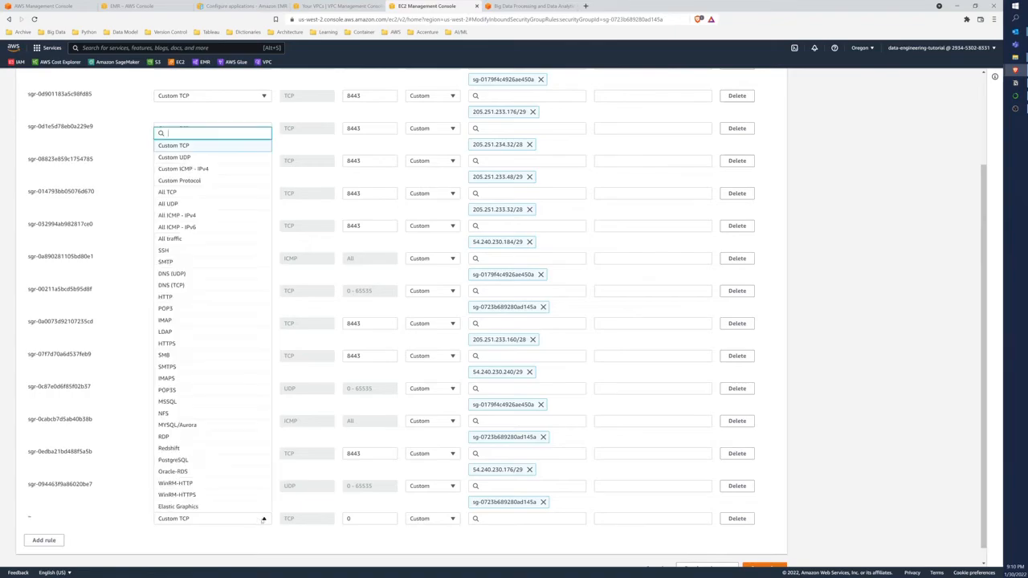
{"action": "left_click", "coordinate": [189, 252]}
{"action": "left_click", "coordinate": [454, 519]}
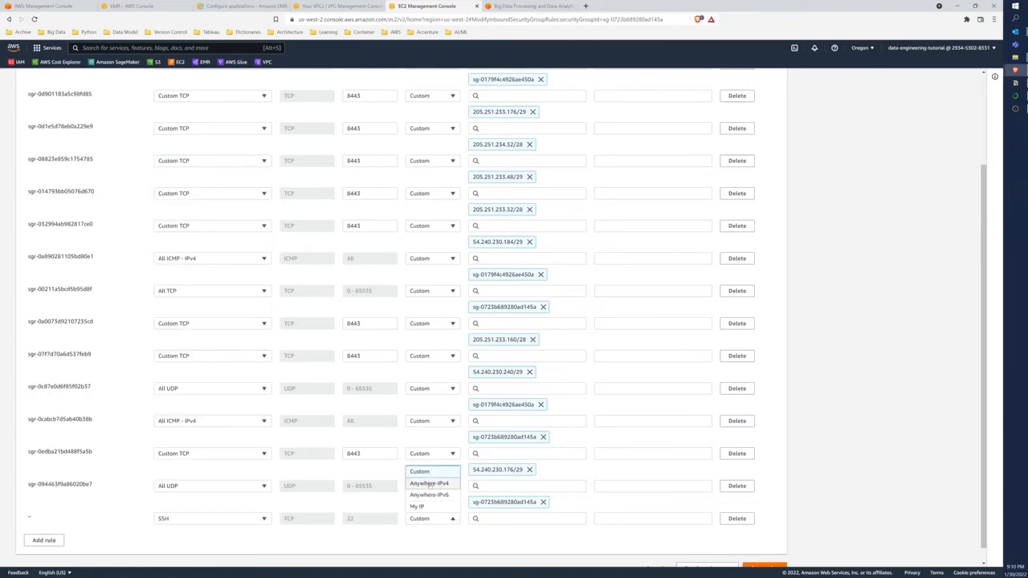
{"action": "left_click", "coordinate": [432, 485]}
{"action": "left_click", "coordinate": [650, 519]}
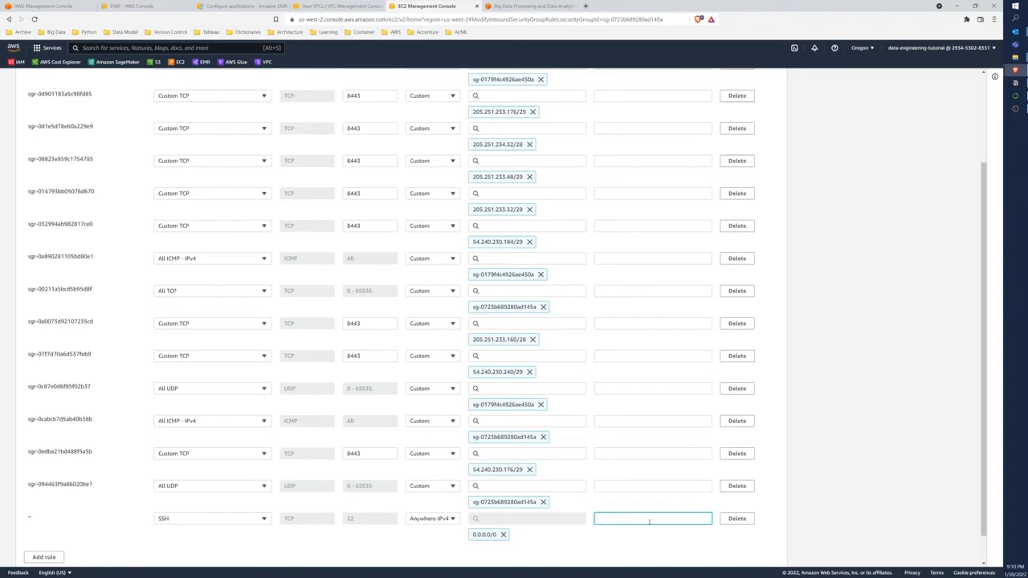
{"action": "scroll", "coordinate": [650, 522], "scroll_direction": "down", "scroll_amount": 1}
{"action": "left_click", "coordinate": [763, 552]}
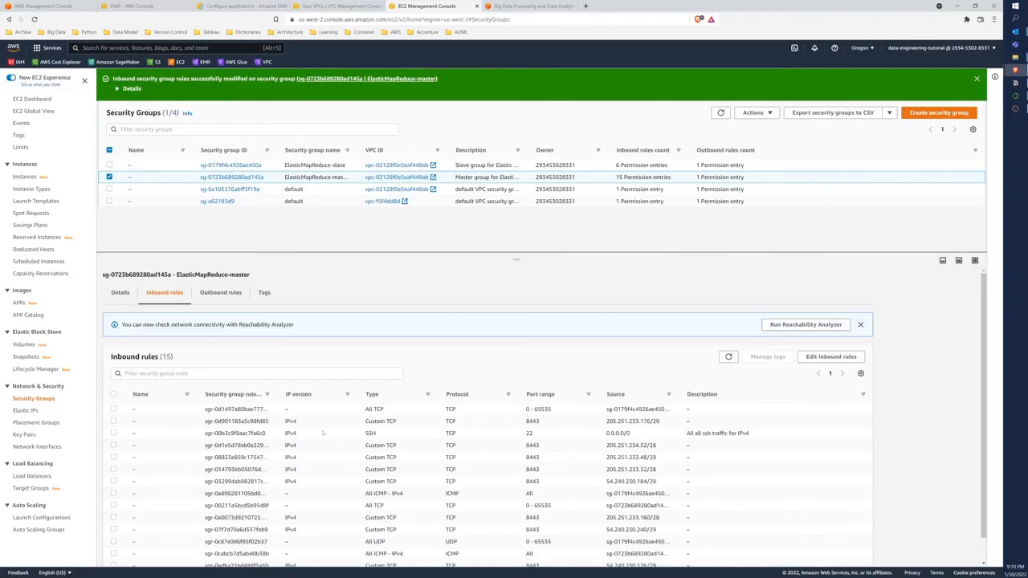
Highlight the new SSH rule in the master group's inbound rules and refresh the security groups list
{"action": "scroll", "coordinate": [323, 433], "scroll_direction": "down", "scroll_amount": 1}
{"action": "left_click_drag", "start_coordinate": [367, 408], "coordinate": [755, 410]}
{"action": "left_click", "coordinate": [755, 410]}
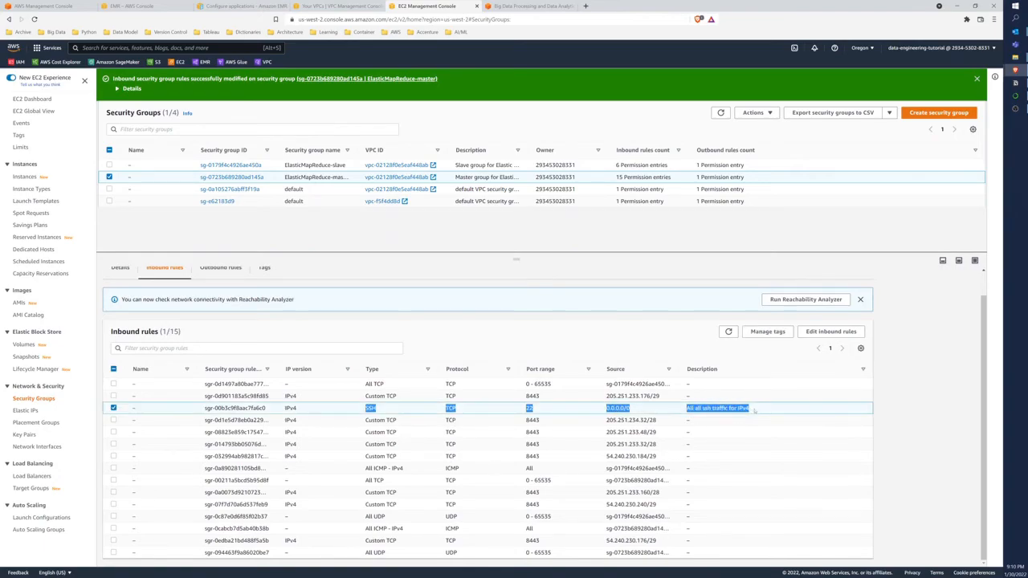
{"action": "left_click", "coordinate": [721, 112]}
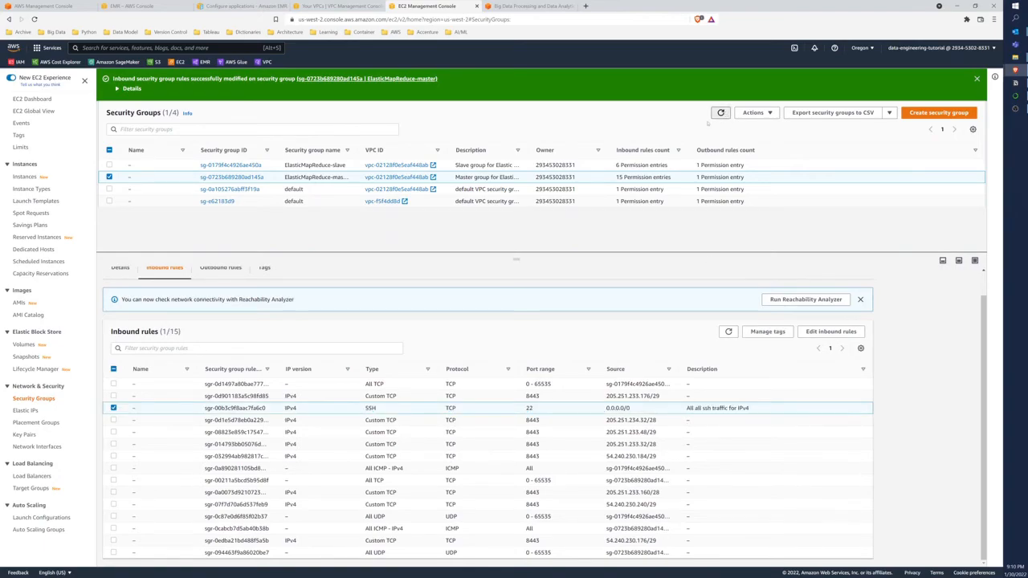
Switch to the EMR console, refresh the cluster list and open the starting emr-data-engineering-tutorial cluster
{"action": "left_click", "coordinate": [157, 7]}
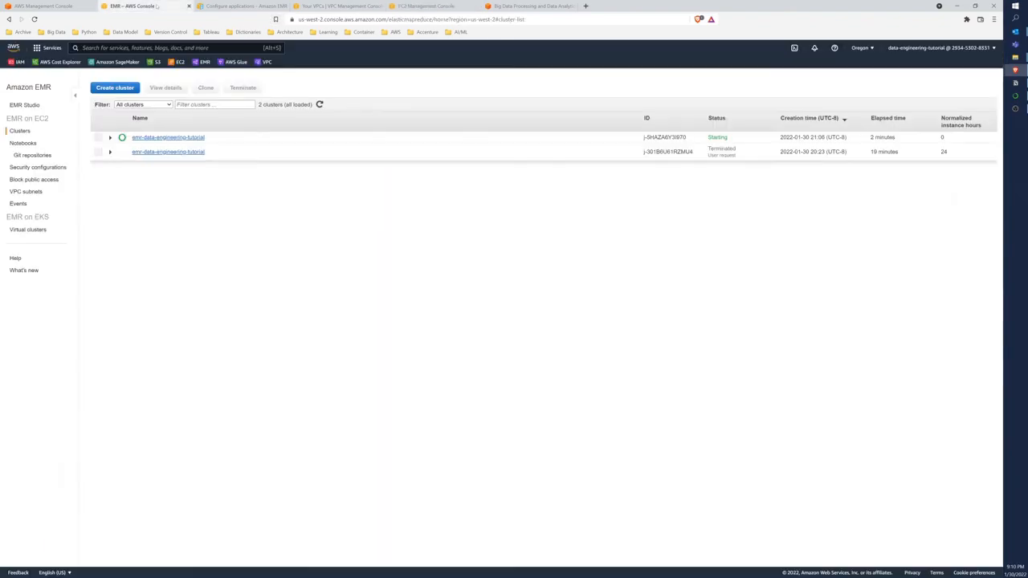
{"action": "left_click", "coordinate": [319, 104]}
{"action": "left_click", "coordinate": [165, 137]}
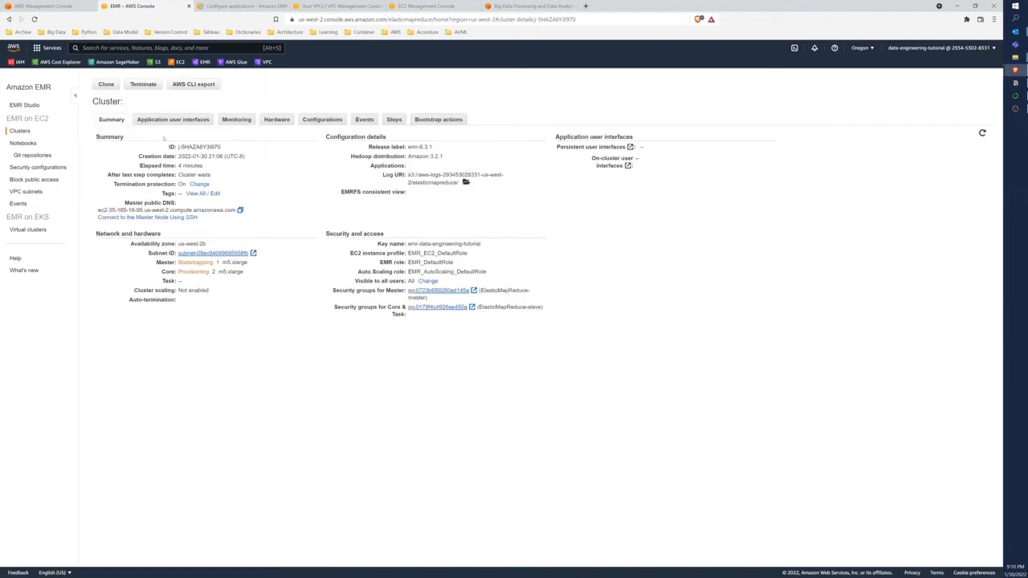
View the cluster's application user interfaces and highlight the on-cluster interface URLs
{"action": "left_click", "coordinate": [167, 120]}
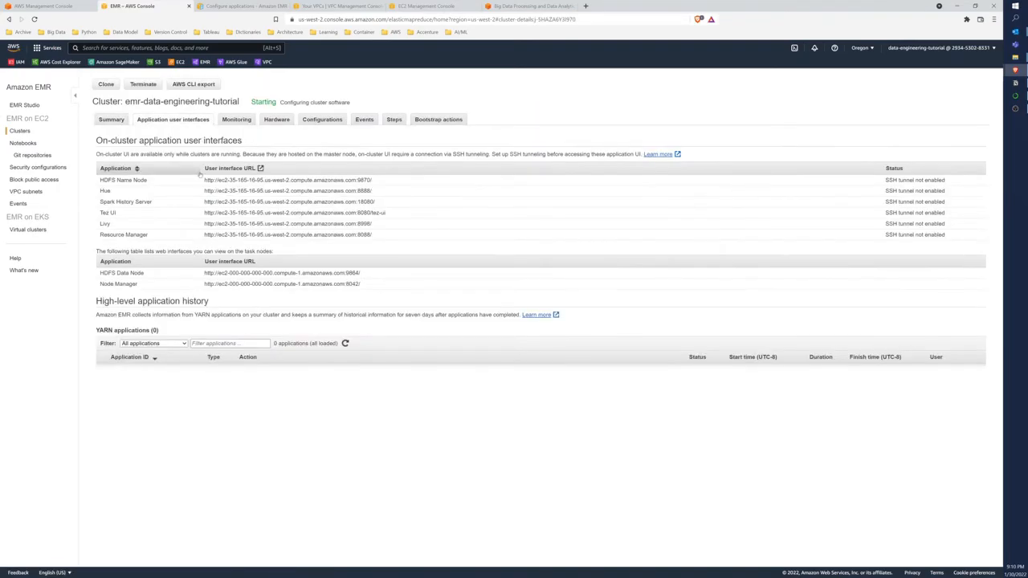
{"action": "left_click_drag", "start_coordinate": [205, 180], "coordinate": [373, 234]}
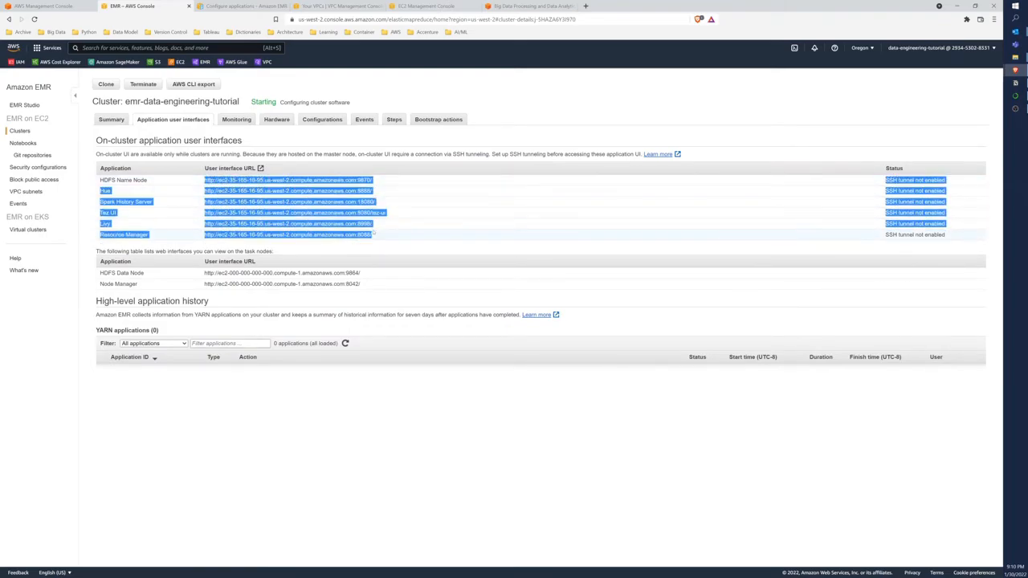
{"action": "left_click", "coordinate": [373, 233]}
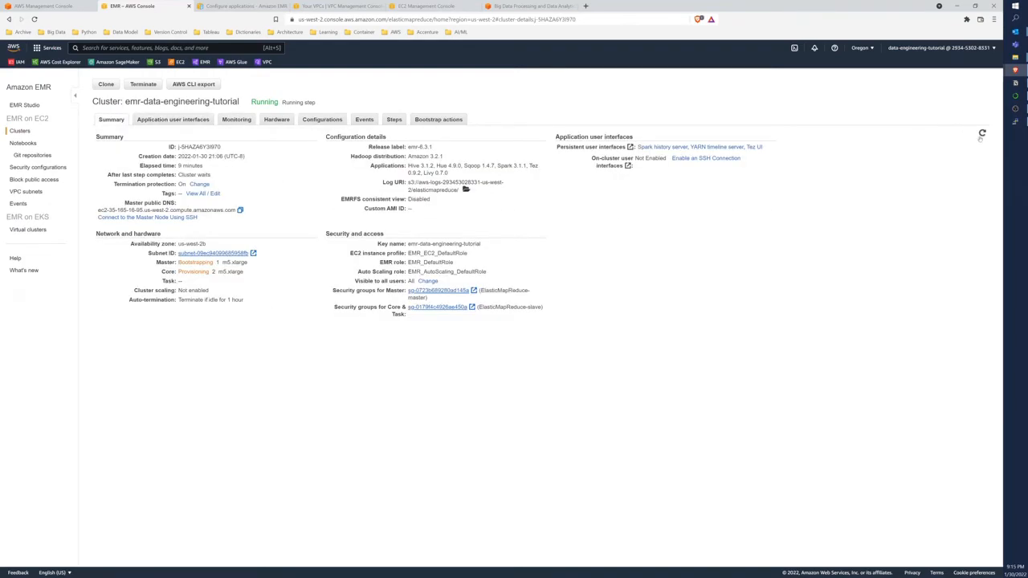
{"action": "left_click", "coordinate": [981, 135]}
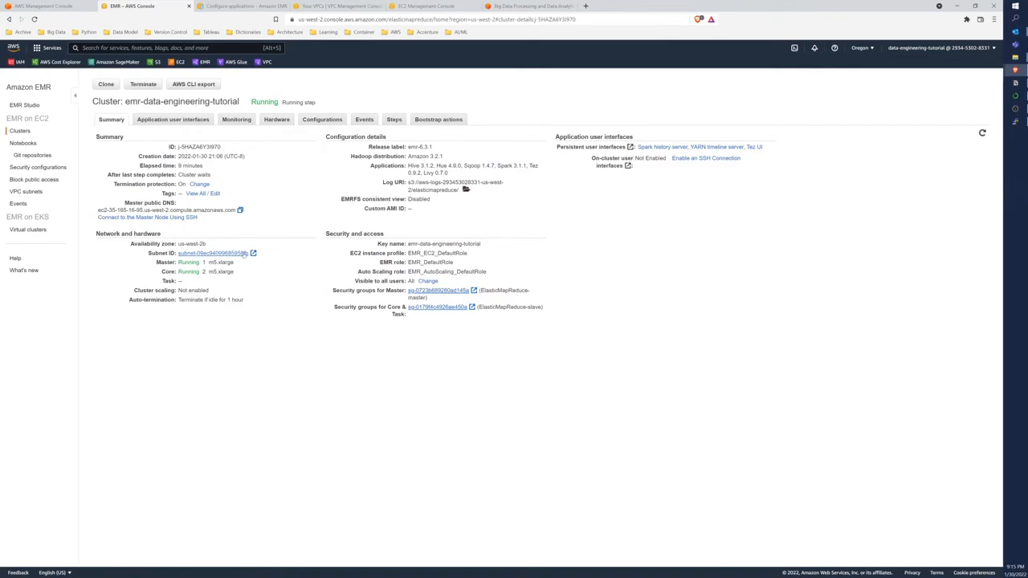
{"action": "left_click", "coordinate": [141, 218]}
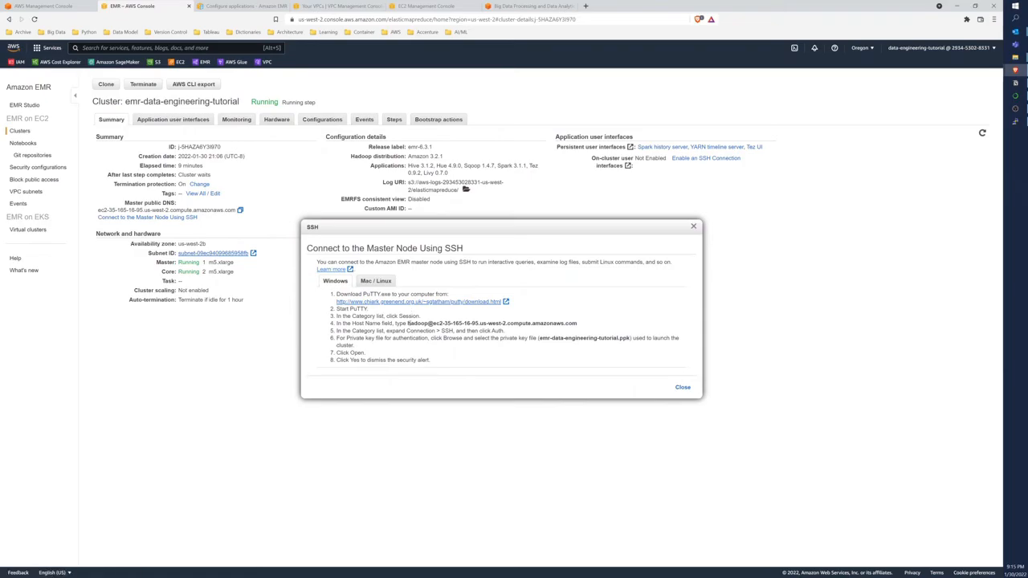
{"action": "left_click_drag", "start_coordinate": [407, 323], "coordinate": [578, 323]}
{"action": "right_click", "coordinate": [572, 323]}
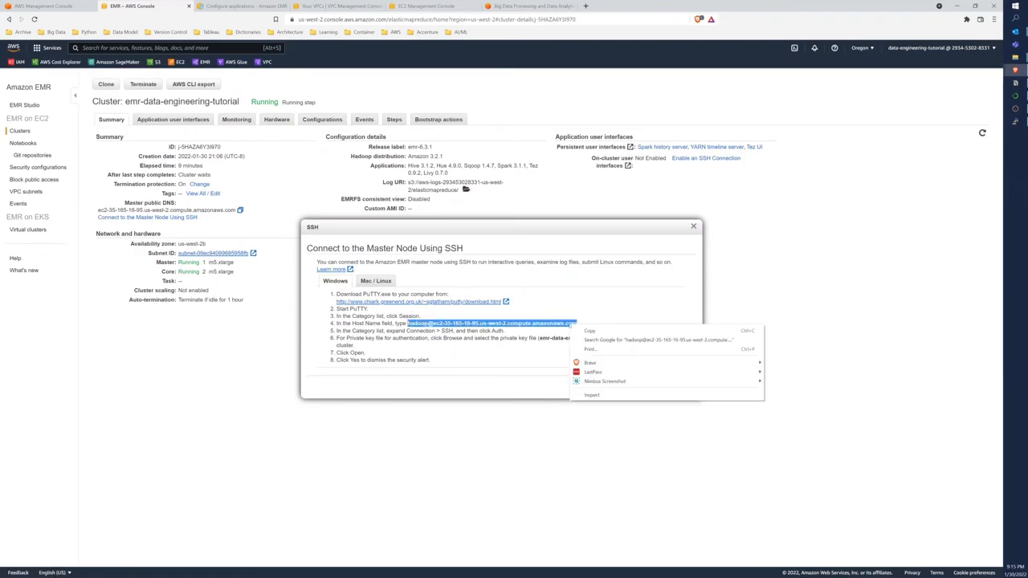
{"action": "left_click", "coordinate": [579, 328]}
Switch to PuTTY, paste the copied address as the host name, and name the saved session emr-data-engineering-tutorial
{"action": "left_click", "coordinate": [1016, 121]}
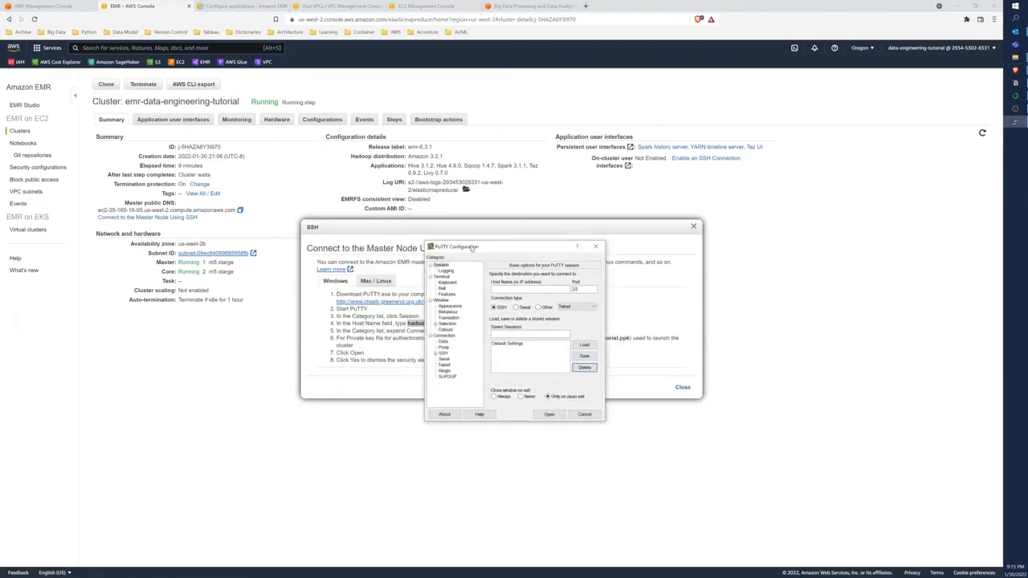
{"action": "left_click_drag", "start_coordinate": [472, 247], "coordinate": [454, 351]}
{"action": "left_click", "coordinate": [491, 392]}
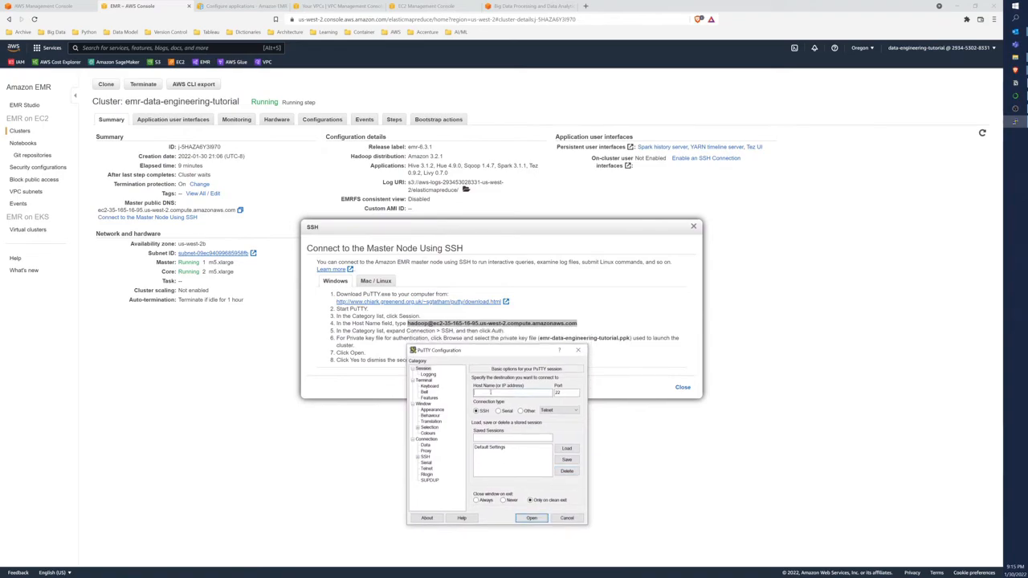
{"action": "key", "text": "ctrl+v"}
{"action": "left_click", "coordinate": [512, 437]}
{"action": "type", "text": "emr-da"}
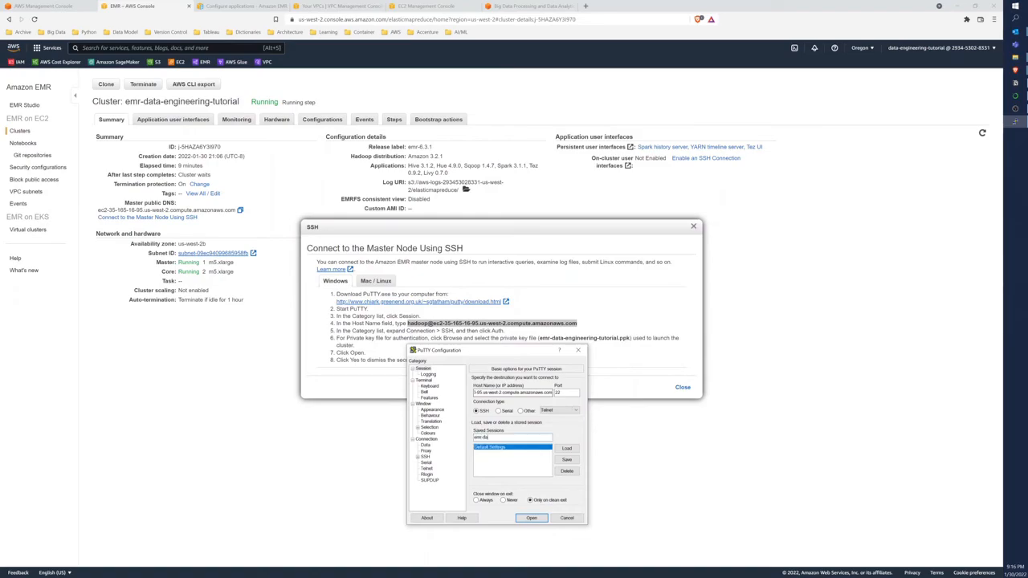
{"action": "type", "text": "ta-engineering-tutorial"}
Choose emr-data-engineering-tutorial.ppk from Downloads as the SSH private key file for authentication
{"action": "left_click", "coordinate": [425, 456]}
{"action": "left_click", "coordinate": [417, 456]}
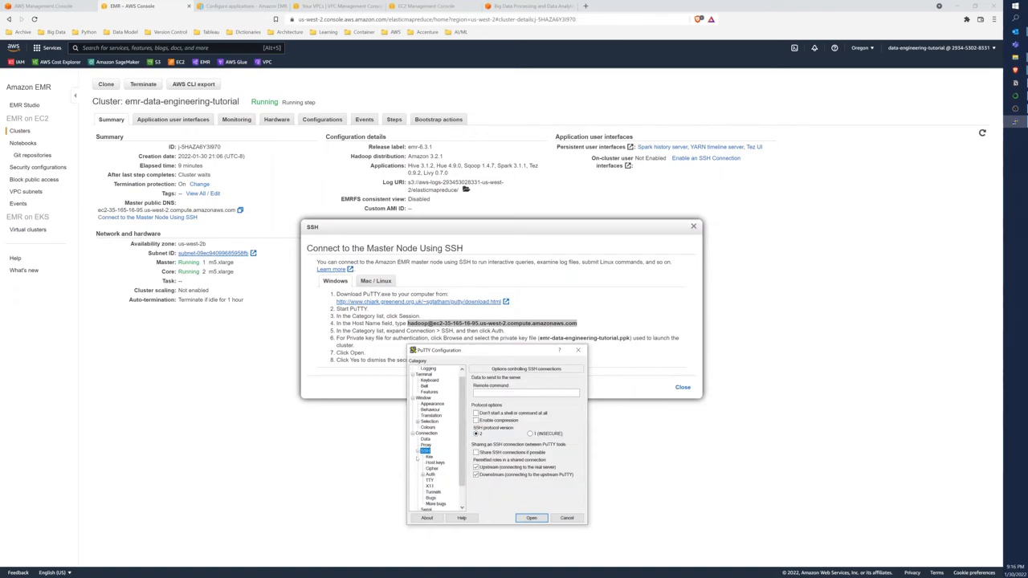
{"action": "left_click", "coordinate": [430, 473]}
{"action": "left_click", "coordinate": [565, 469]}
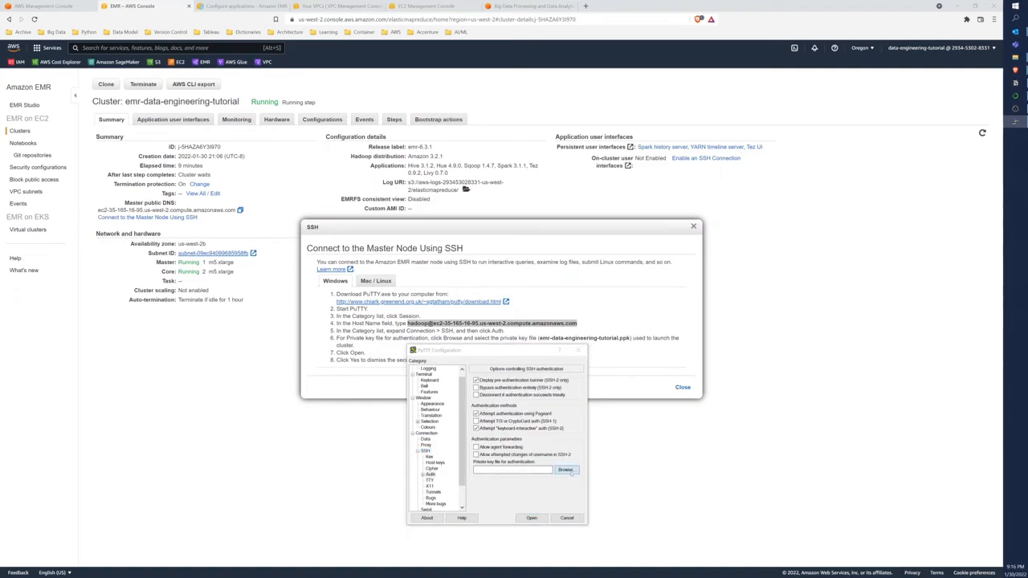
{"action": "left_click", "coordinate": [562, 410]}
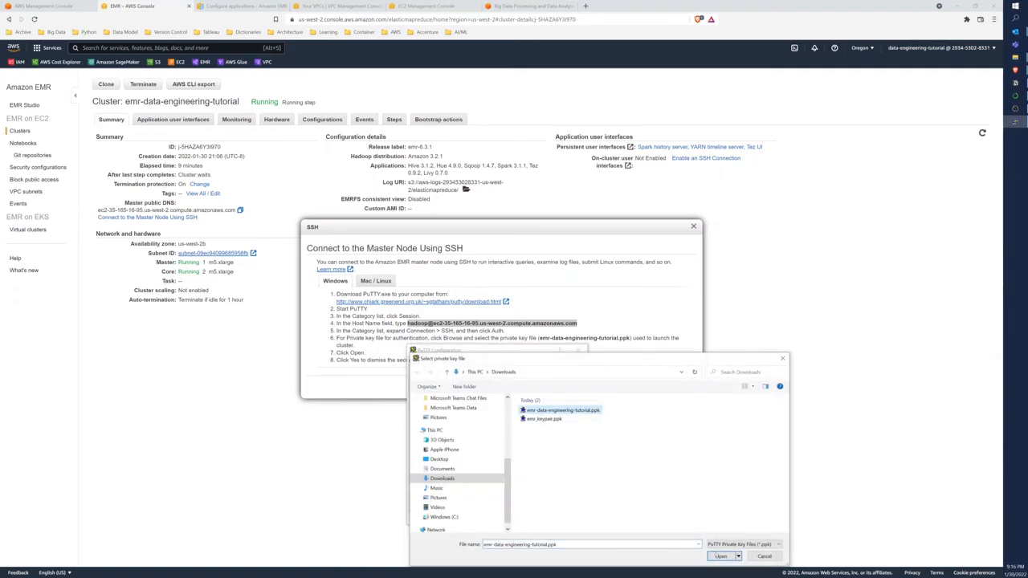
{"action": "left_click", "coordinate": [720, 556]}
Return to the basic session settings and save the emr-data-engineering-tutorial session
{"action": "scroll", "coordinate": [449, 401], "scroll_direction": "up", "scroll_amount": 1}
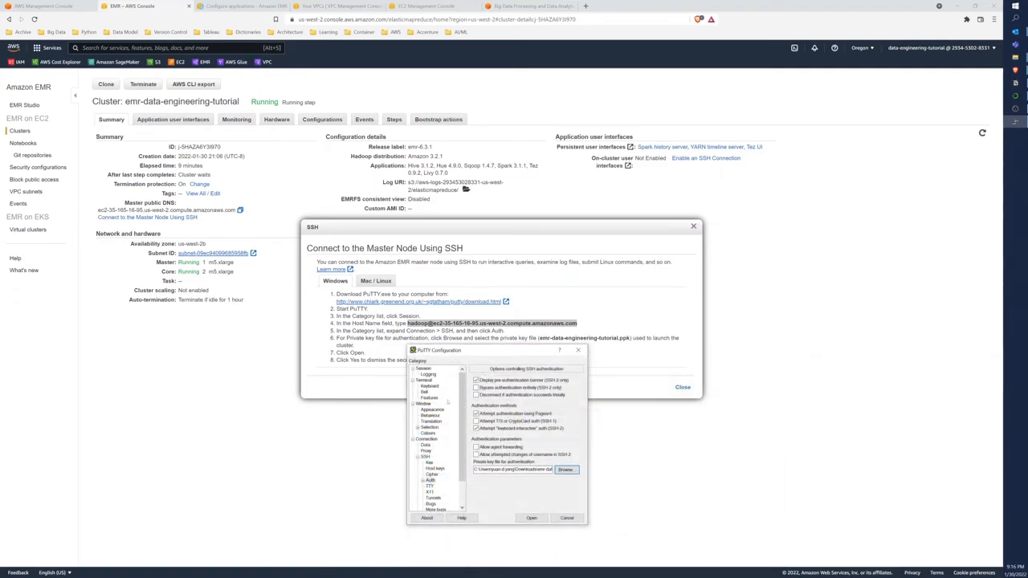
{"action": "left_click", "coordinate": [423, 368]}
{"action": "left_click", "coordinate": [567, 459]}
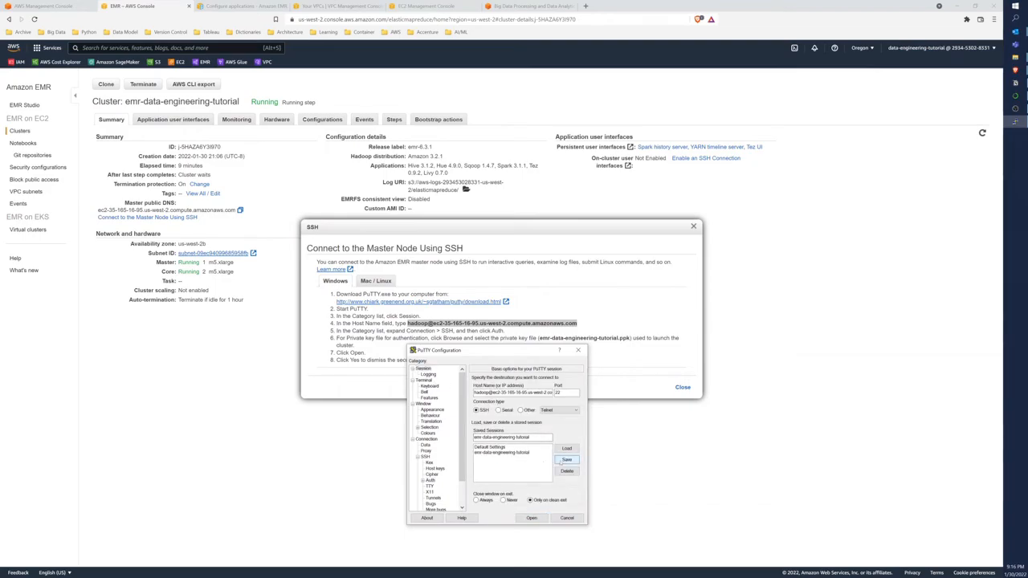
Open the saved emr-data-engineering-tutorial session and accept the server's host key
{"action": "left_click", "coordinate": [491, 453]}
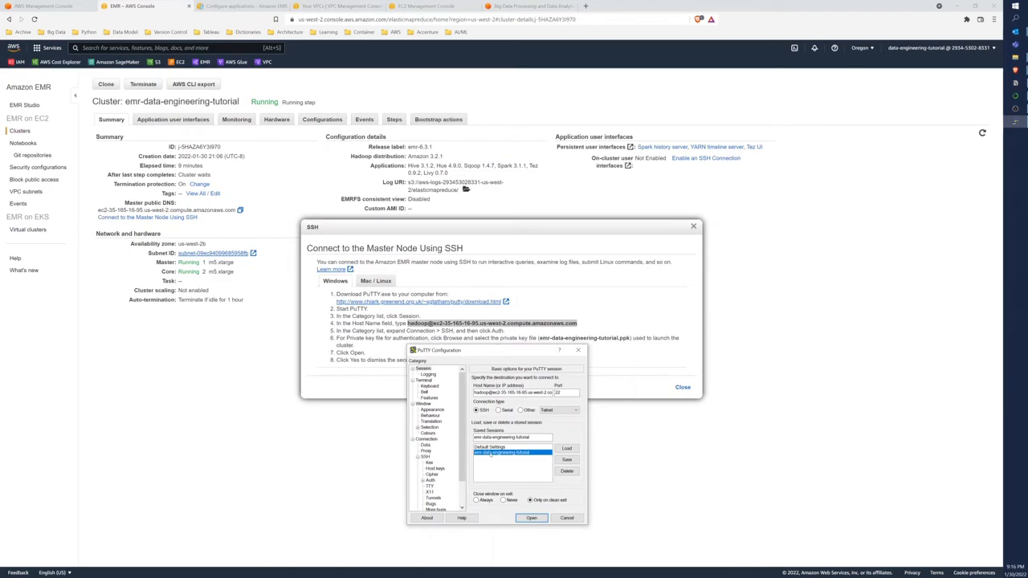
{"action": "double_click", "coordinate": [490, 454]}
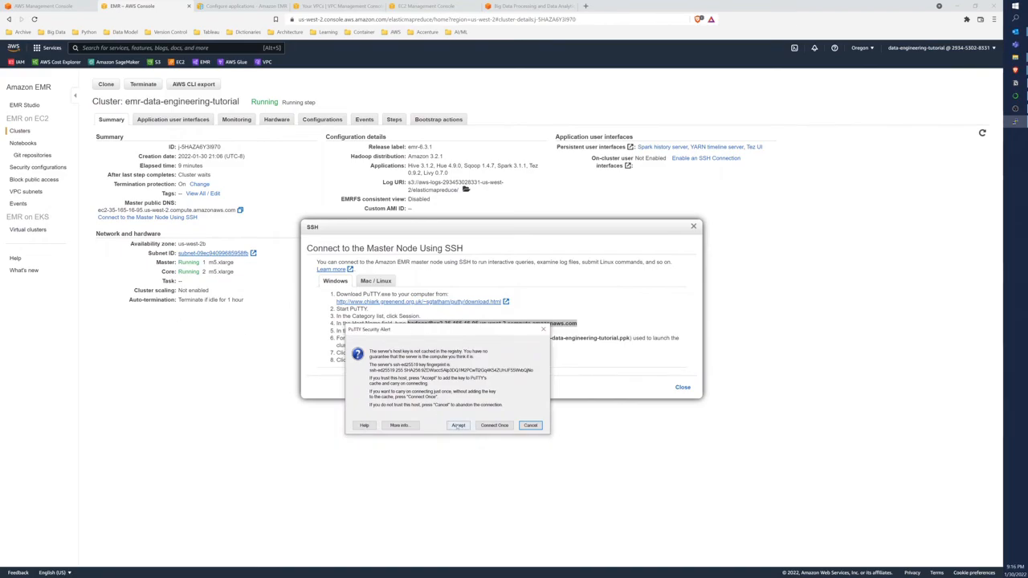
{"action": "left_click", "coordinate": [458, 425]}
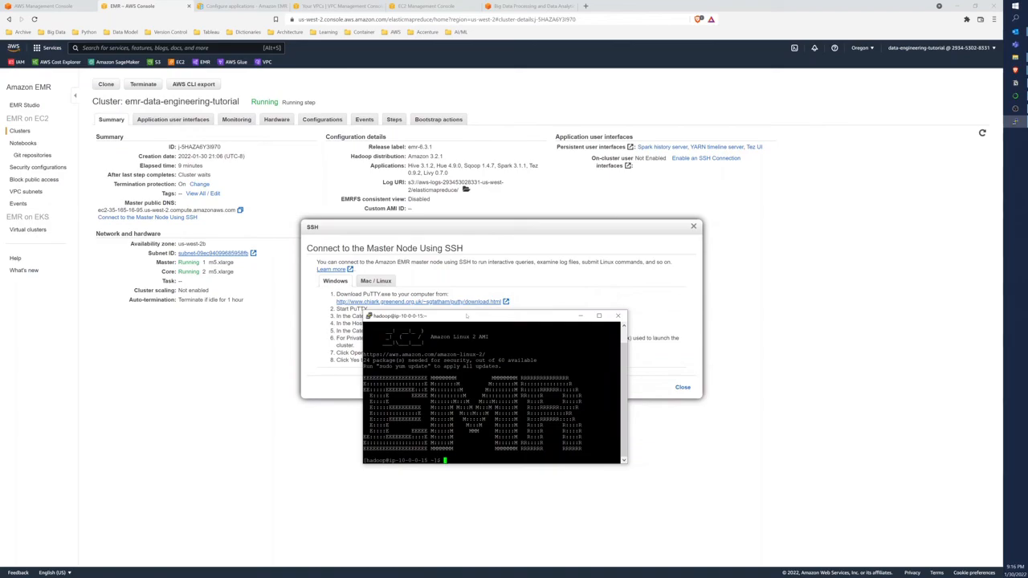
Maximize the terminal, list the home directory contents with ls -lt and print the working directory with pwd
{"action": "double_click", "coordinate": [466, 316]}
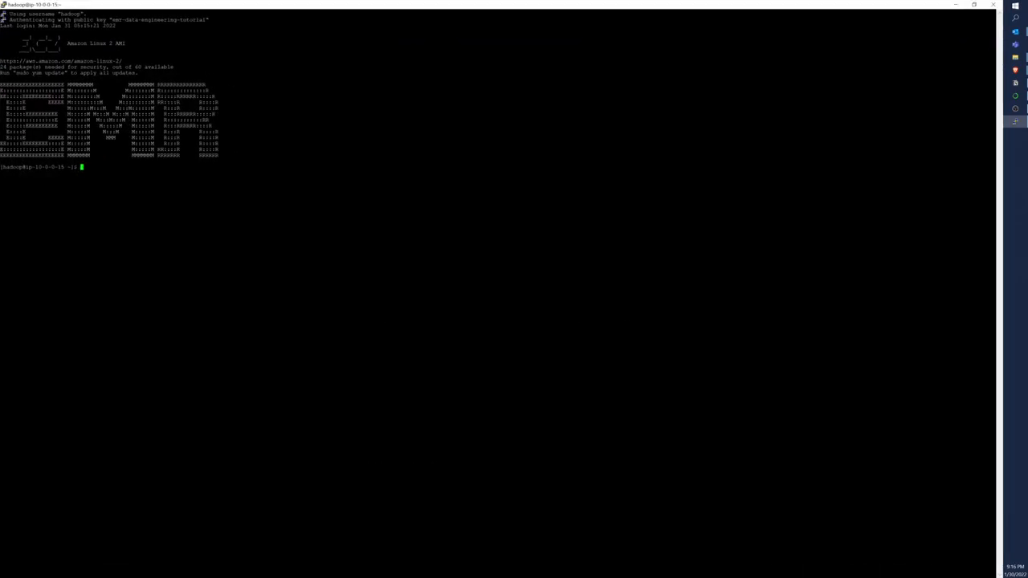
{"action": "type", "text": "ls -lt"}
{"action": "key", "text": "Return"}
{"action": "type", "text": "pwd"}
{"action": "key", "text": "Return"}
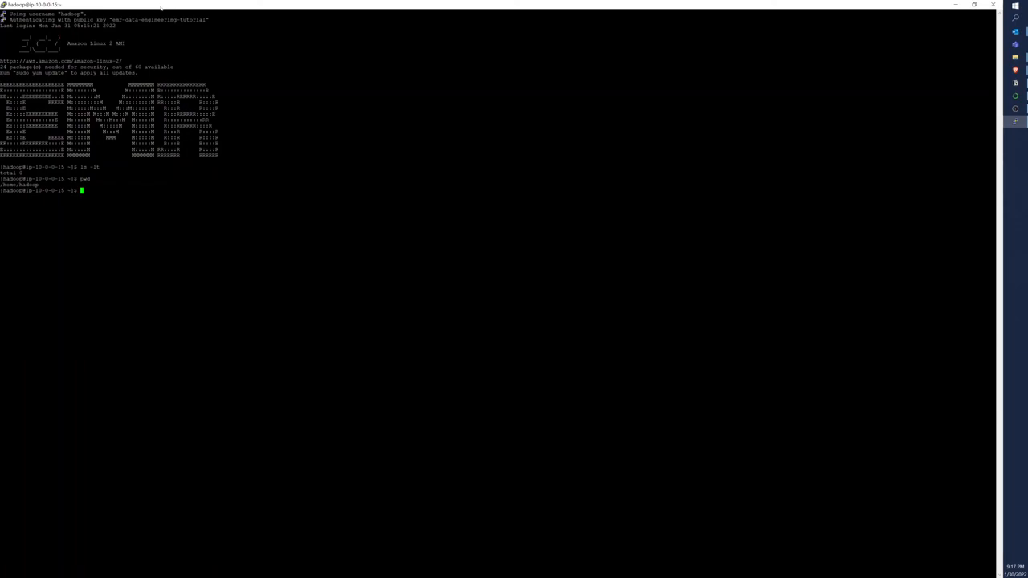
Start the PySpark shell on the master node by running pyspark
{"action": "type", "text": "pyspark"}
{"action": "key", "text": "Return"}
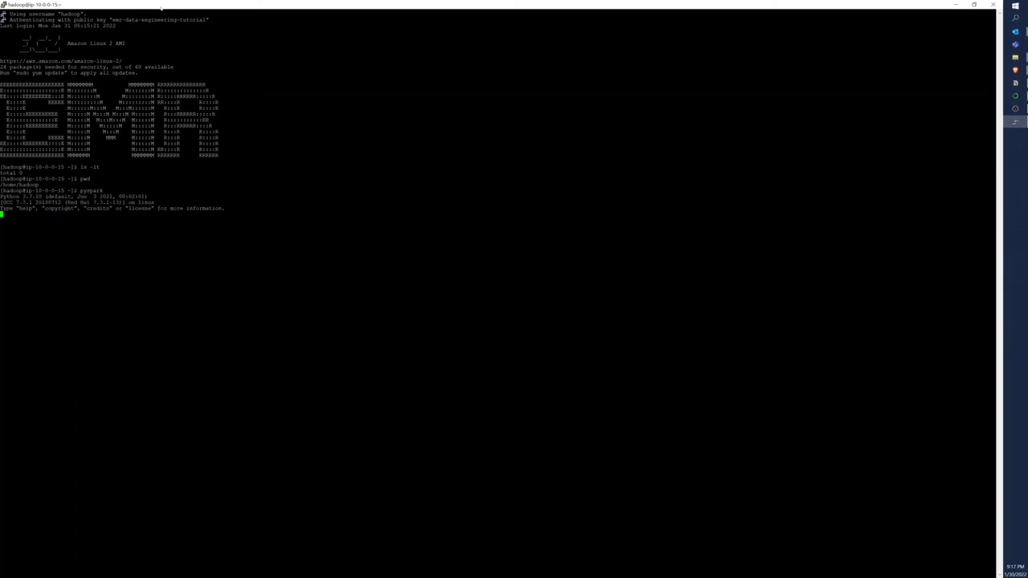